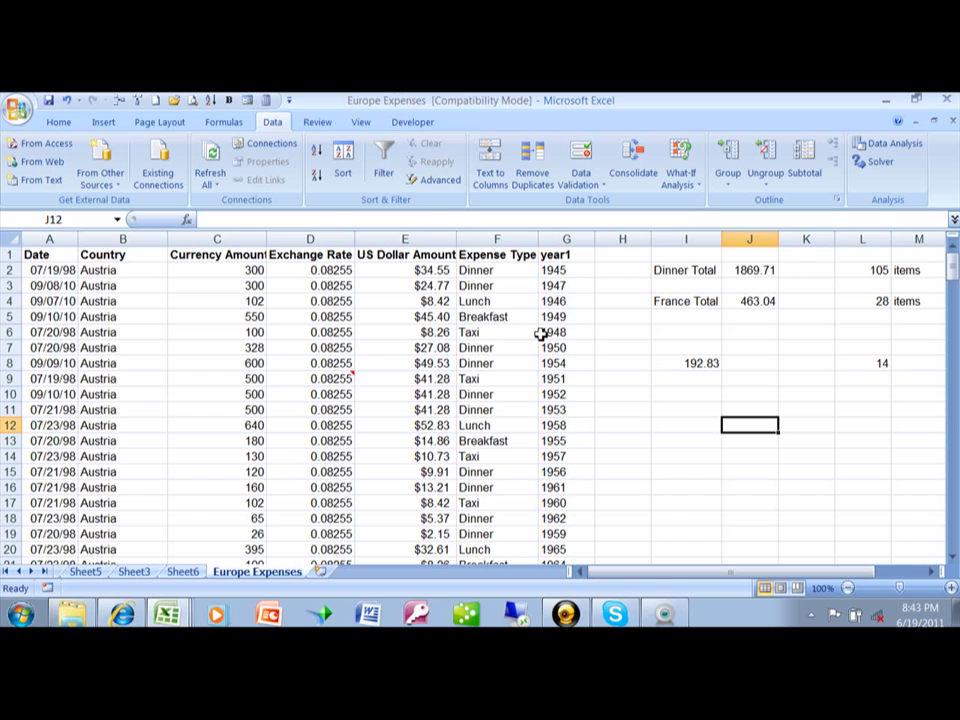
Step: Copy the expense table's header row A1:G1 and paste it starting at cell O1 as criteria headings
click(954, 255)
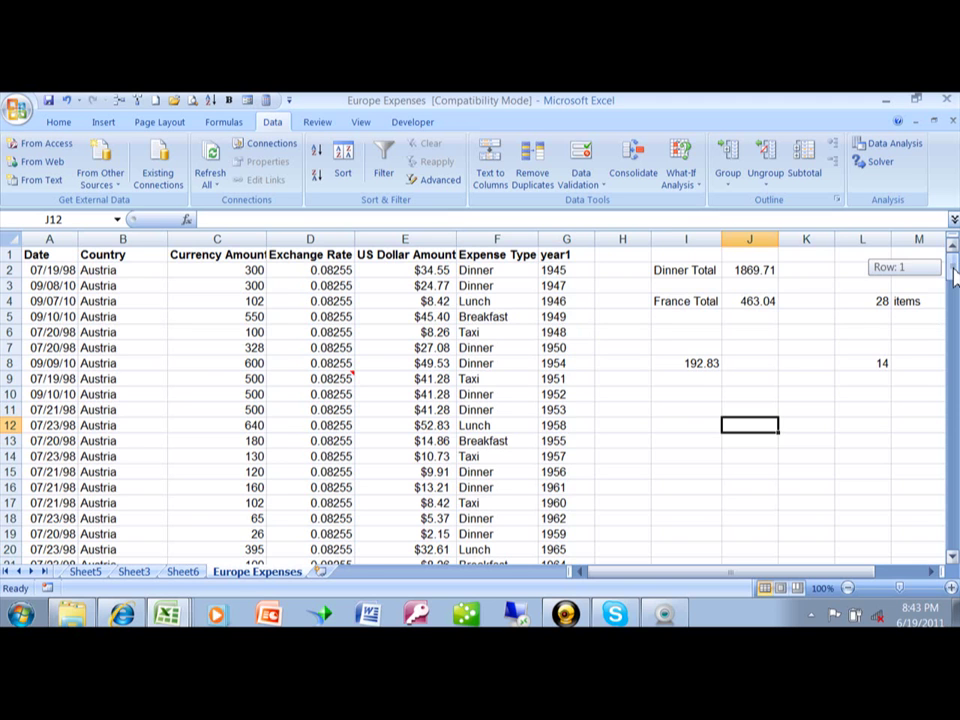
mouse_move(954, 255)
mouse_down()
mouse_move(954, 551)
mouse_move(954, 257)
mouse_up()
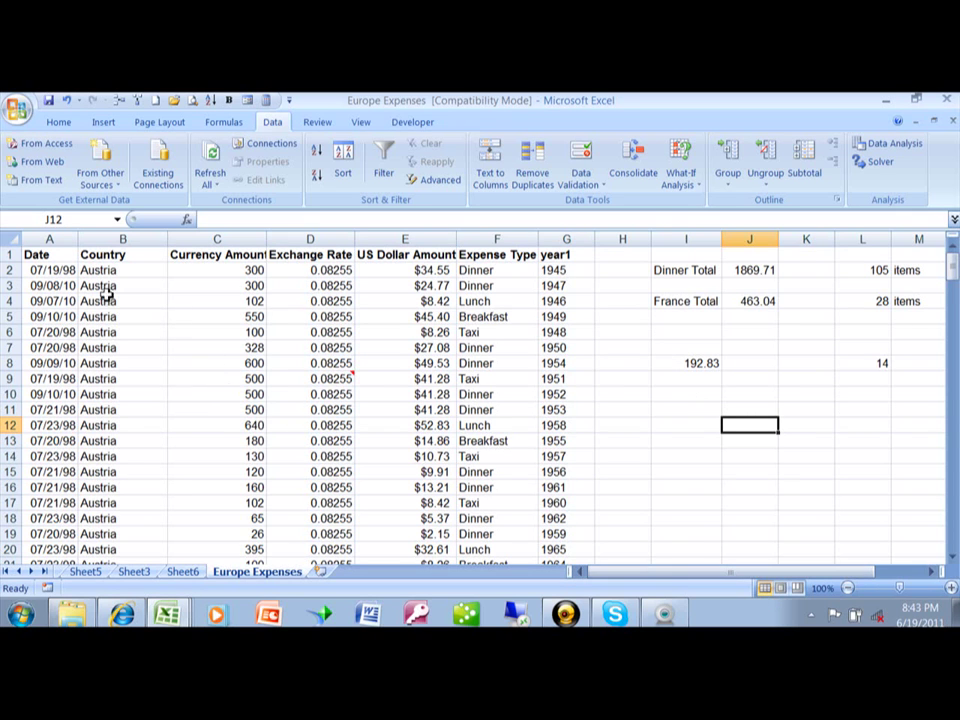
drag(36, 256, 565, 257)
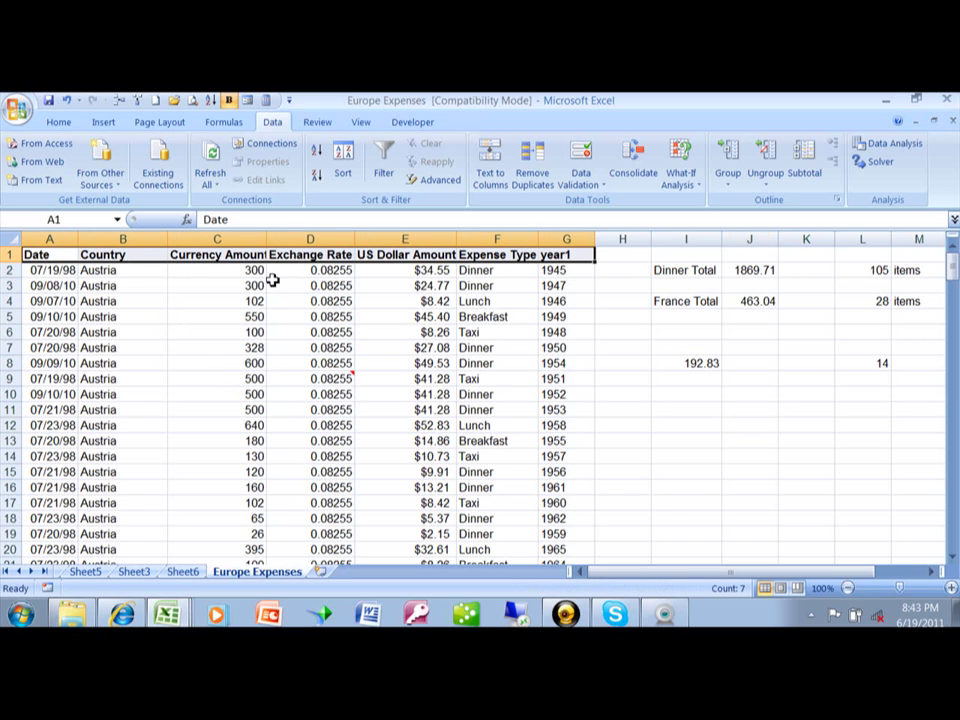
right_click(298, 257)
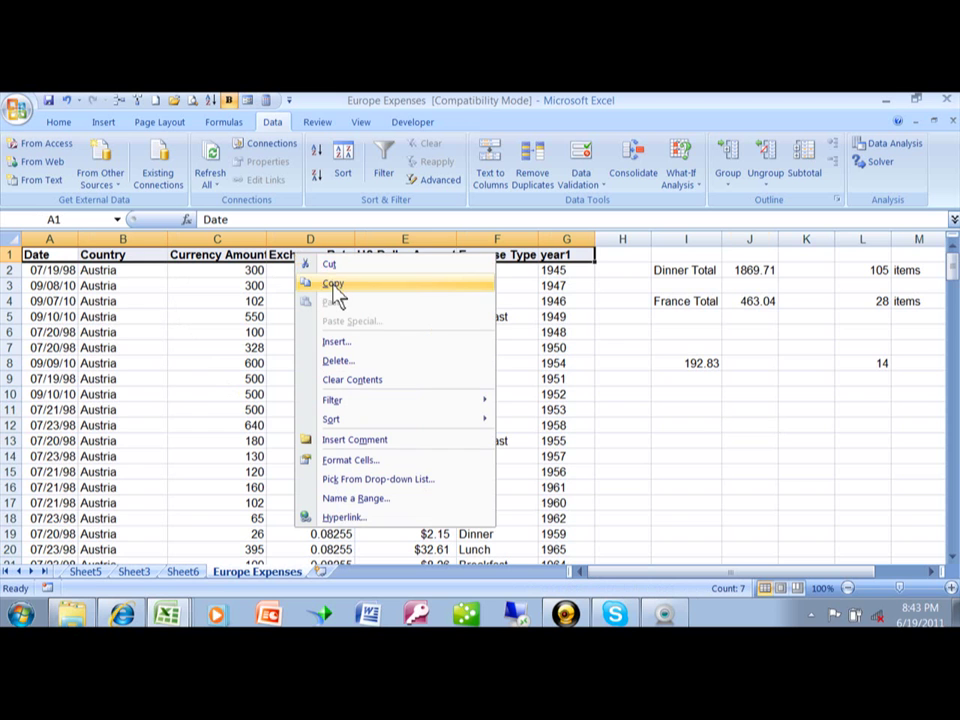
click(333, 283)
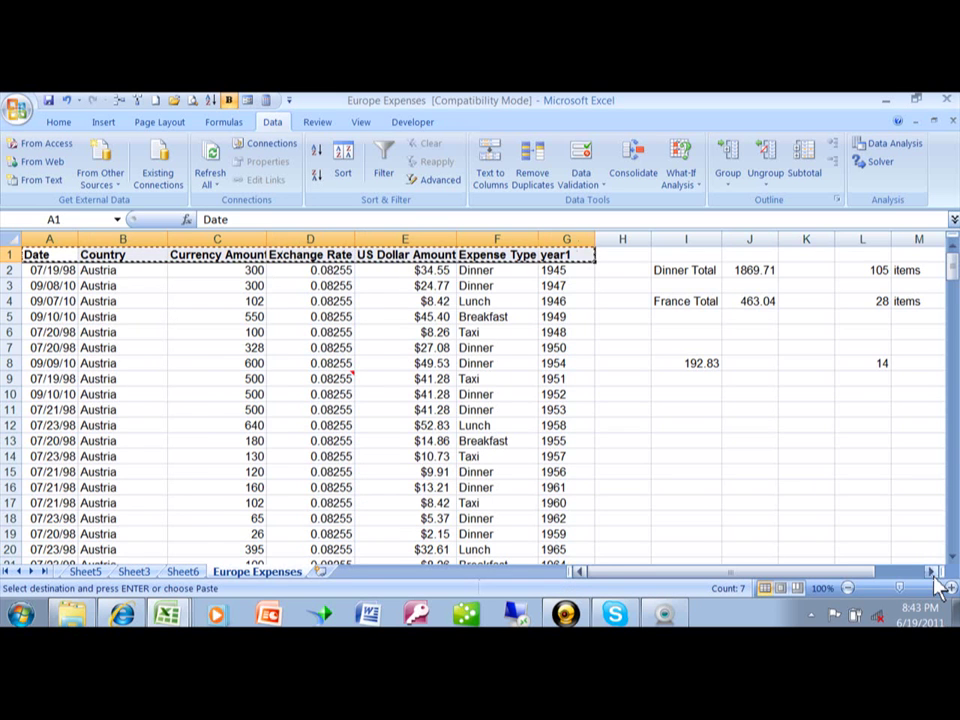
drag(931, 571, 931, 571)
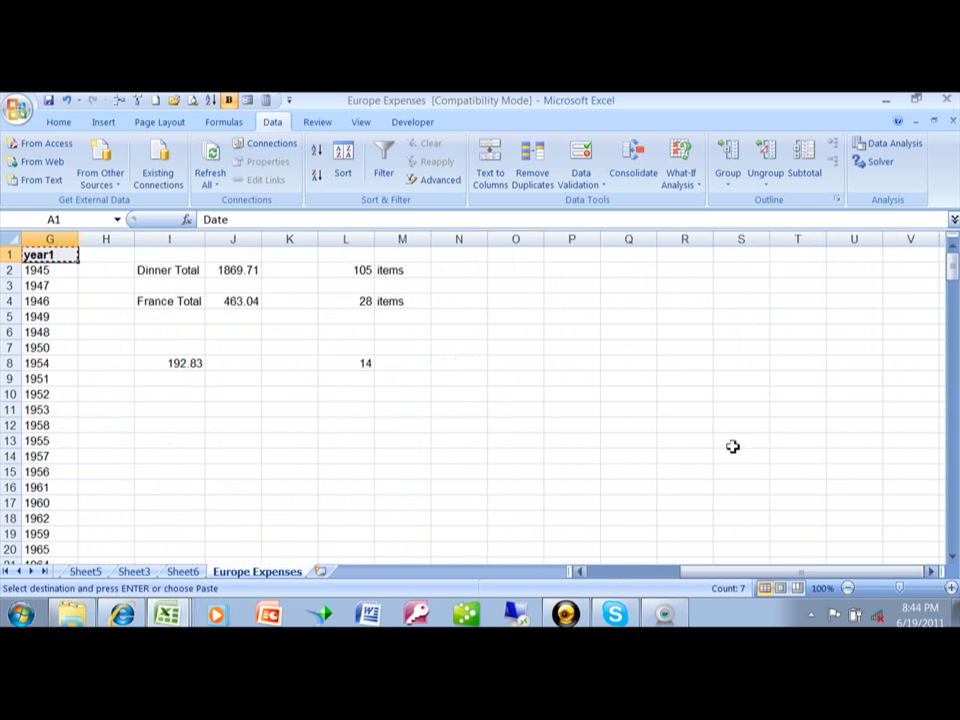
right_click(528, 257)
click(567, 307)
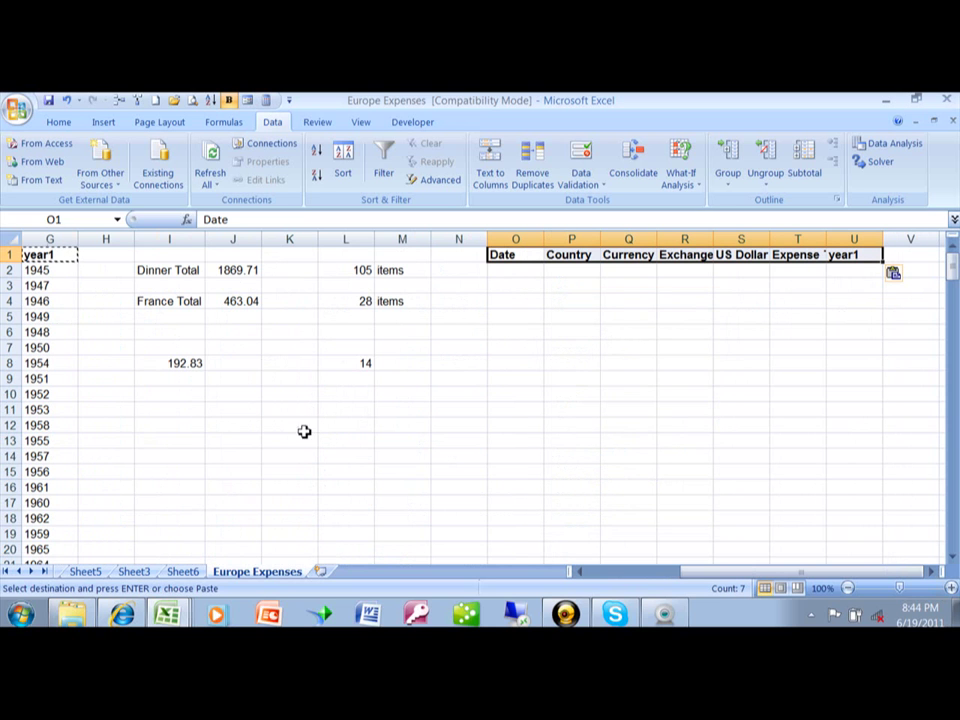
Step: Enter France as the criterion under the copied Country heading in cell P2
mouse_move(708, 577)
mouse_down()
mouse_move(626, 574)
mouse_move(716, 581)
mouse_up()
click(594, 268)
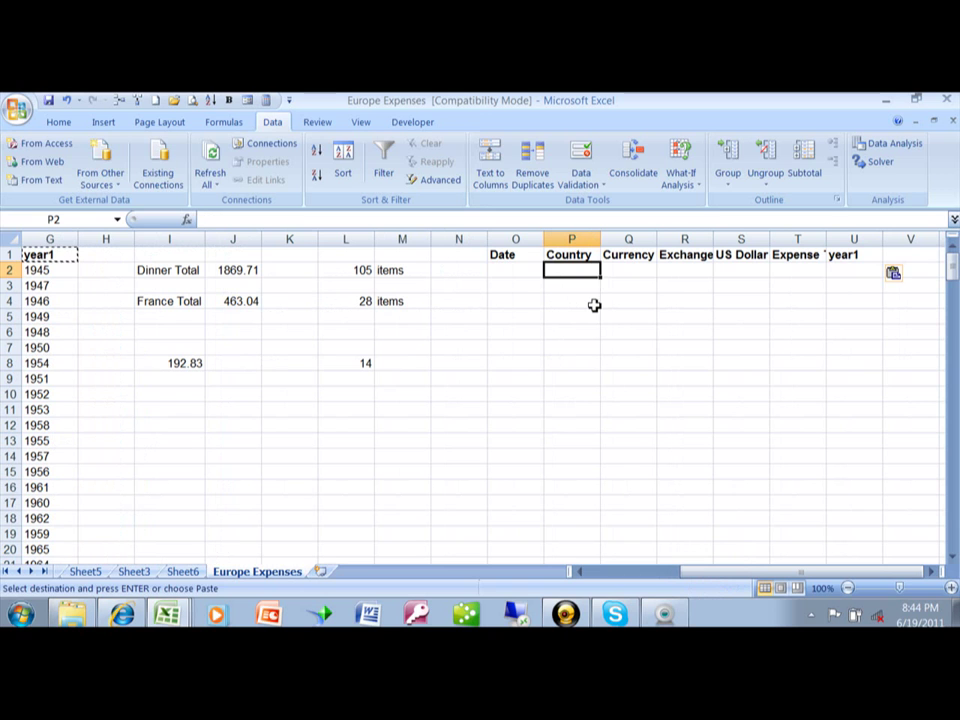
text(France)
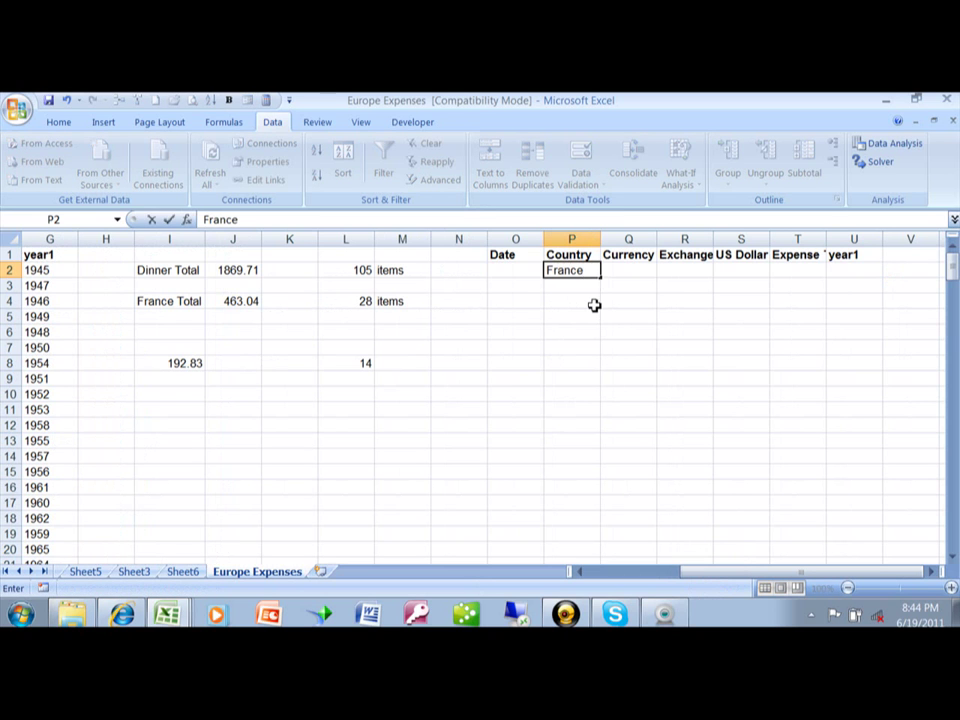
key(Return)
Step: Examine the existing Dinner and France totals in column J, including the SUMIF formula in J2
key(Left)
key(Left)
key(Left)
key(Left)
key(Left)
key(Left)
key(Left)
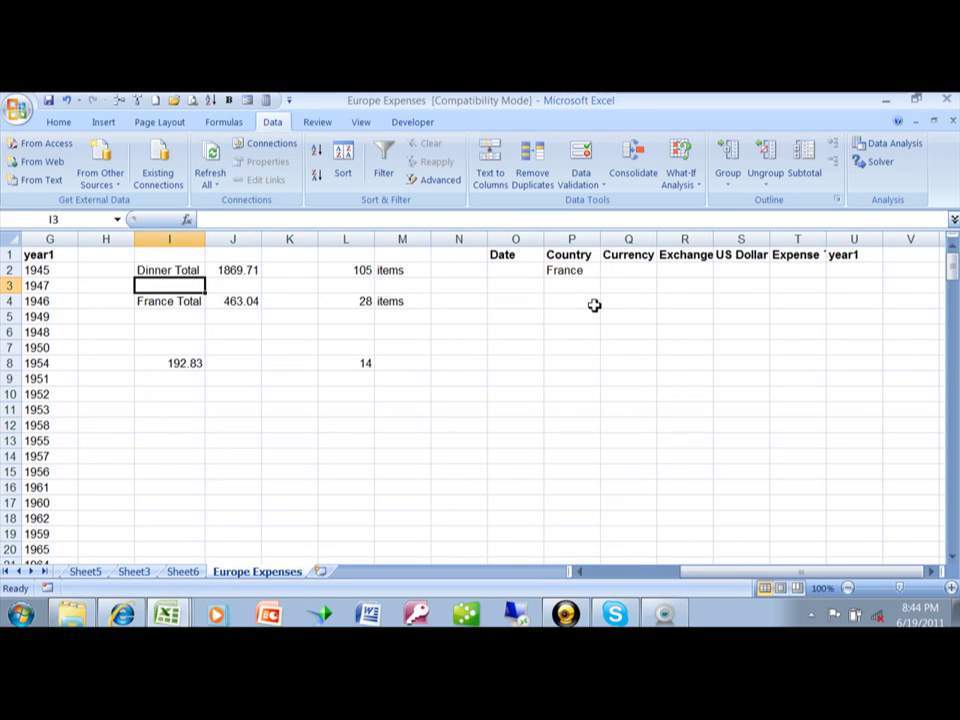
key(Right)
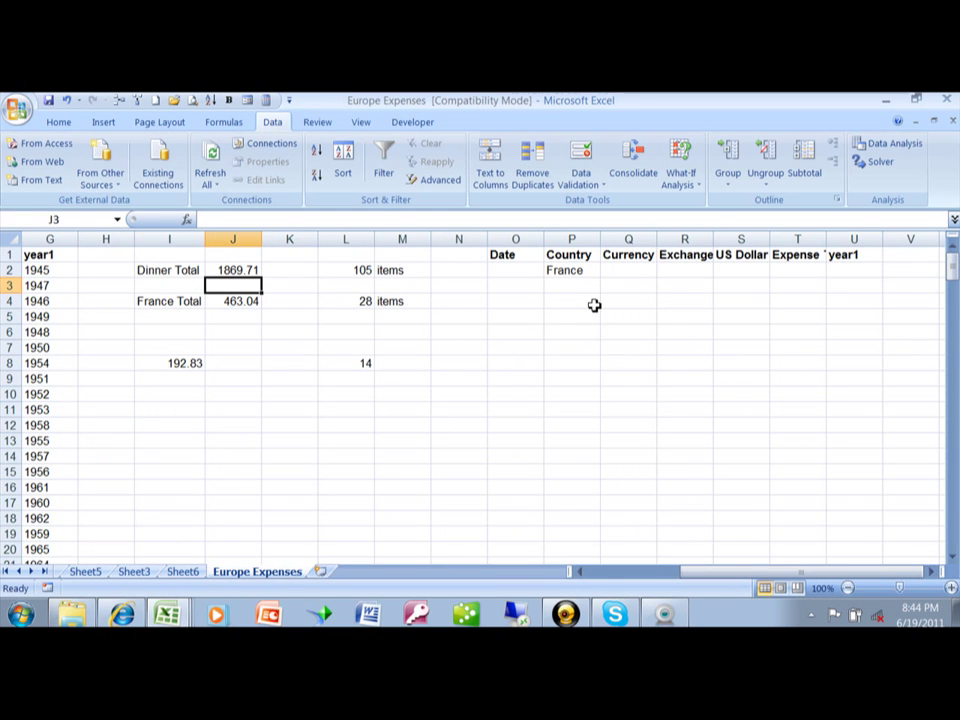
key(Up)
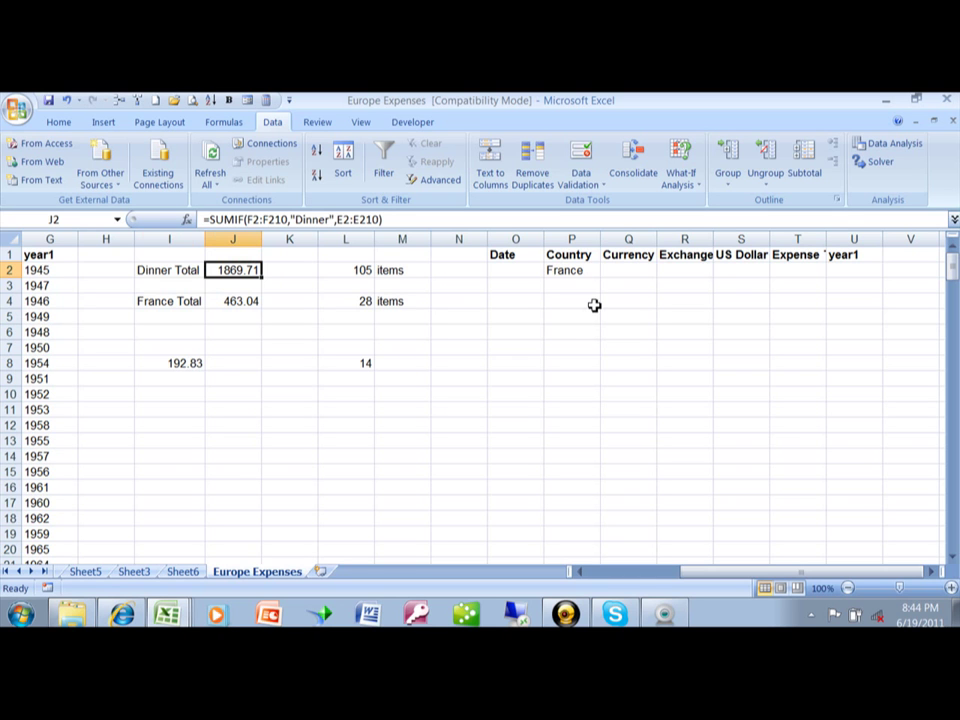
key(Down)
key(Down)
key(Down)
key(Down)
key(Down)
key(Down)
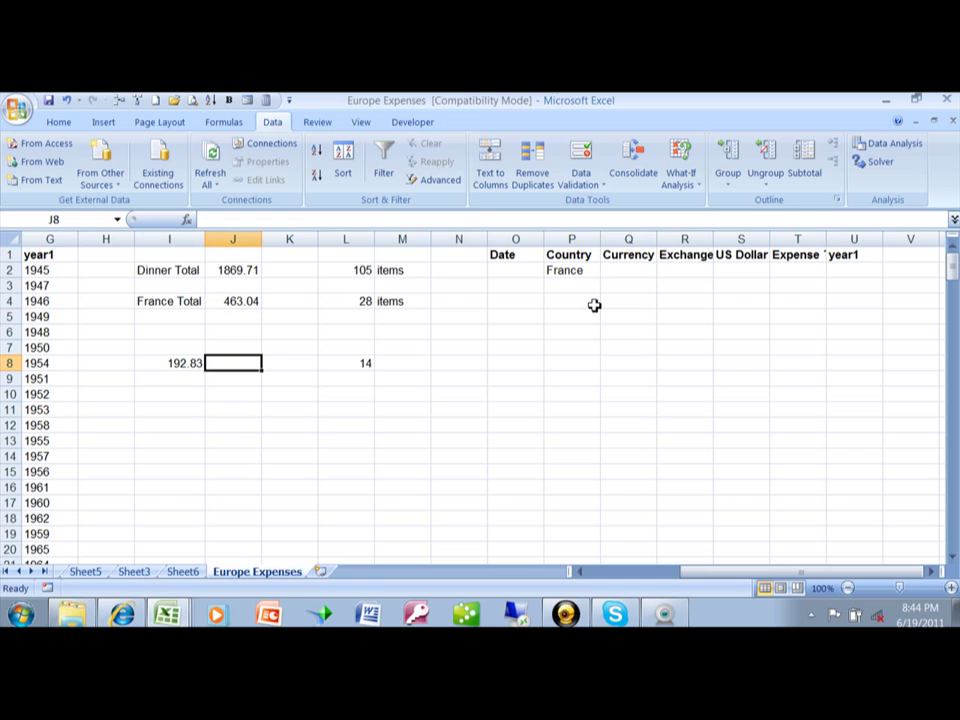
key(Down)
key(Down)
key(Up)
key(Up)
key(Up)
key(Up)
key(Up)
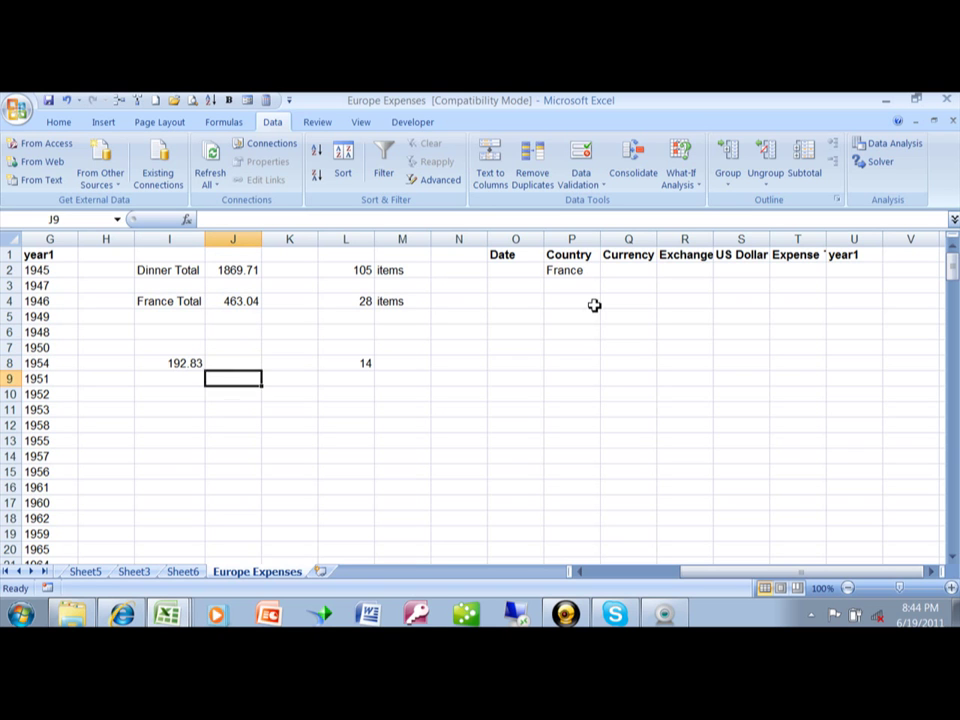
key(Up)
key(Up)
key(Up)
Step: Begin a DSUM formula in cell K2 with the whole expense table A1:G210 (data1) as its database
key(Right)
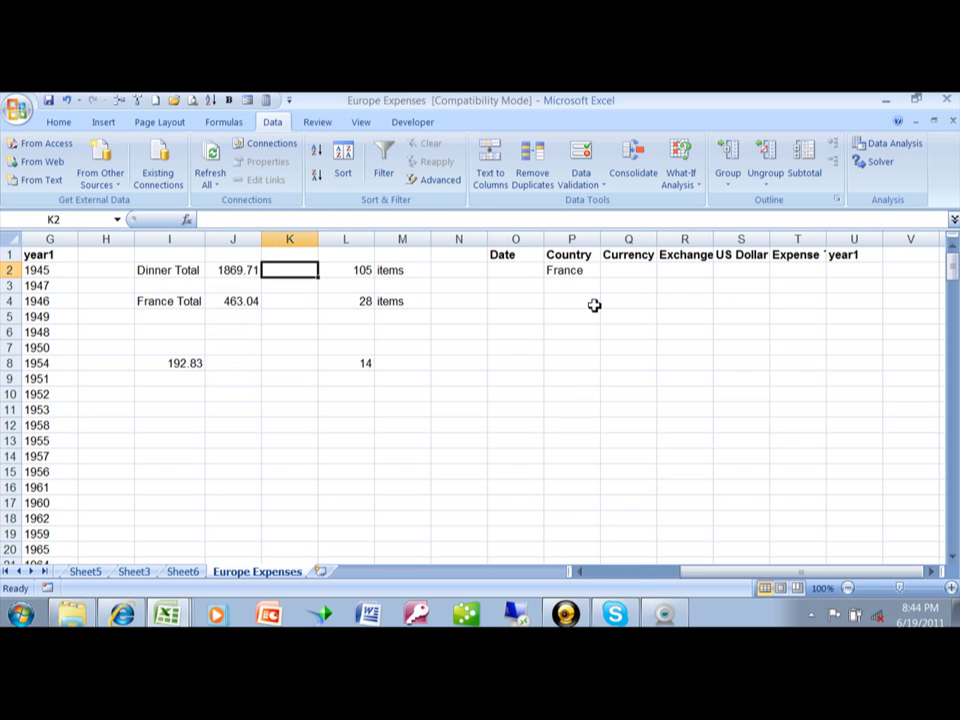
text(=)
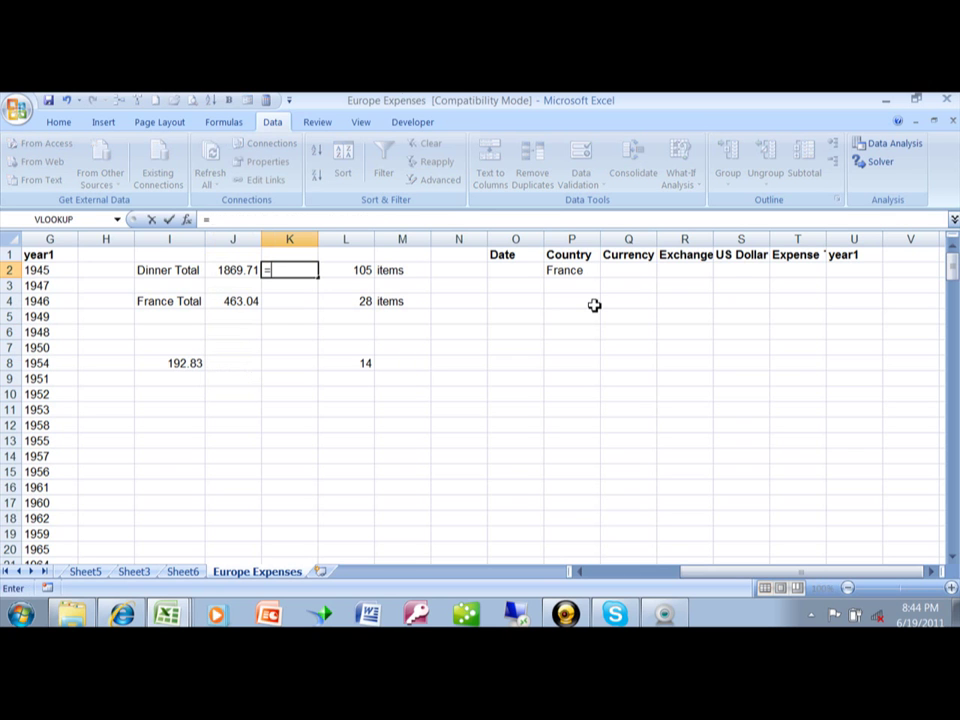
text(dsum)
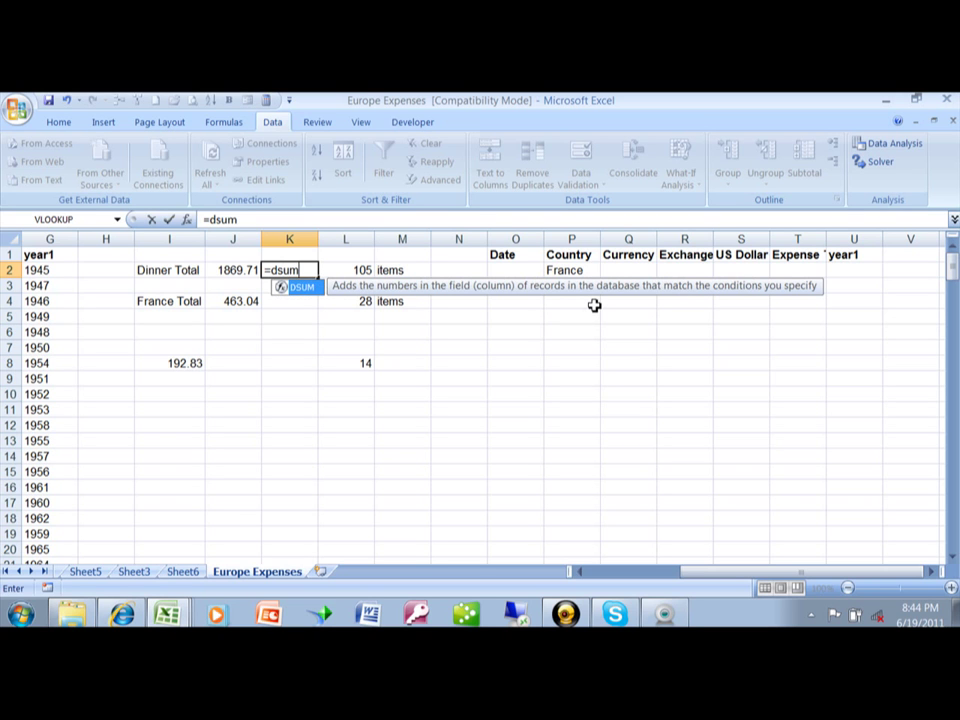
text(()
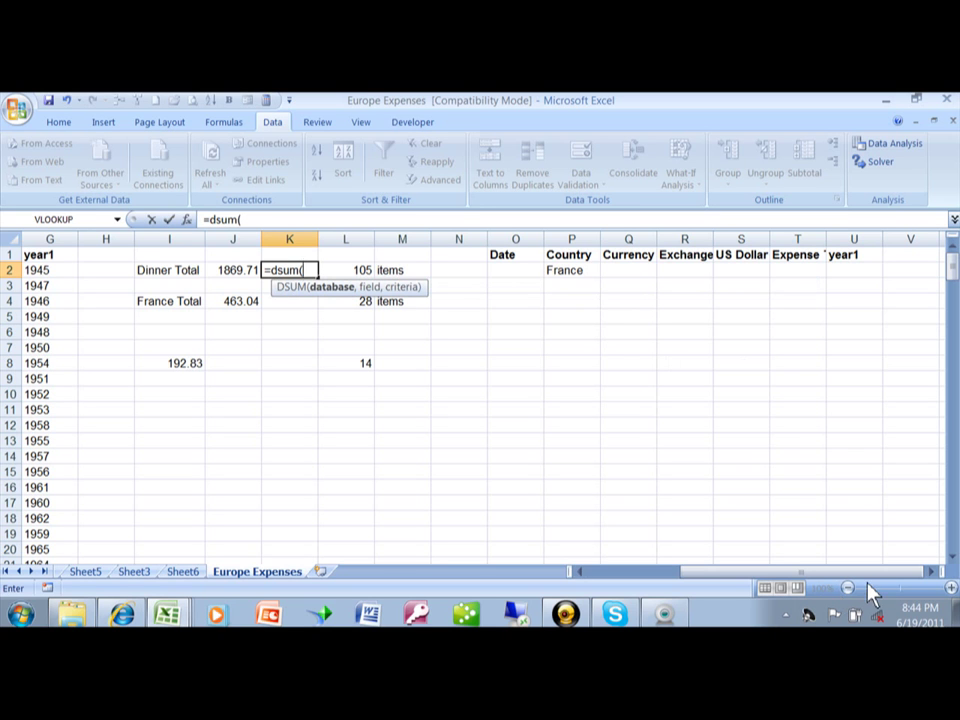
drag(866, 575, 707, 576)
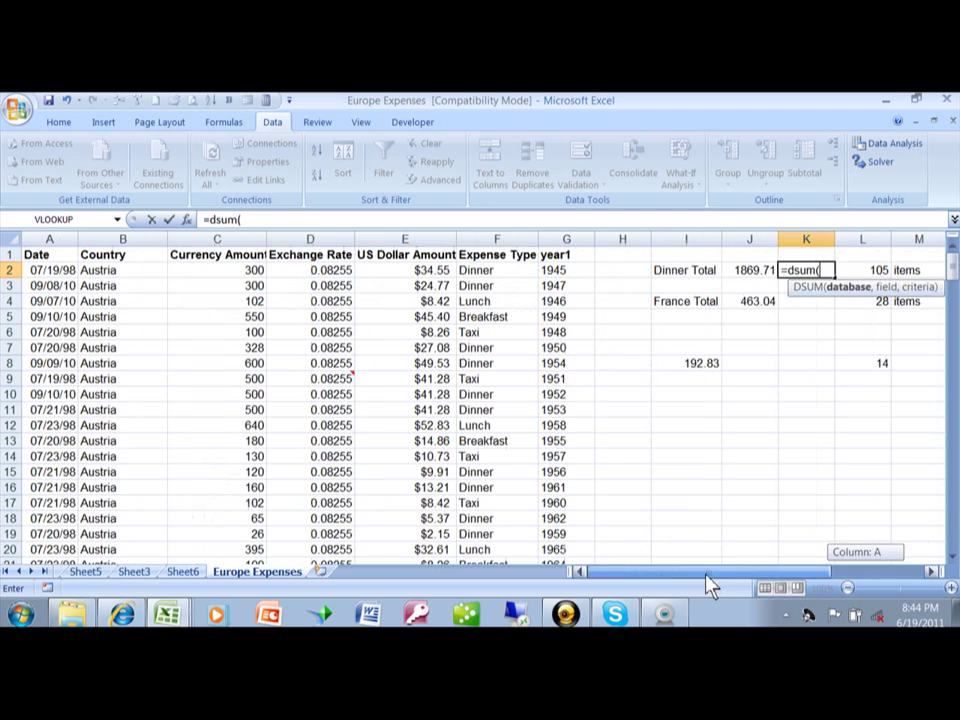
click(35, 255)
drag(35, 255, 562, 409)
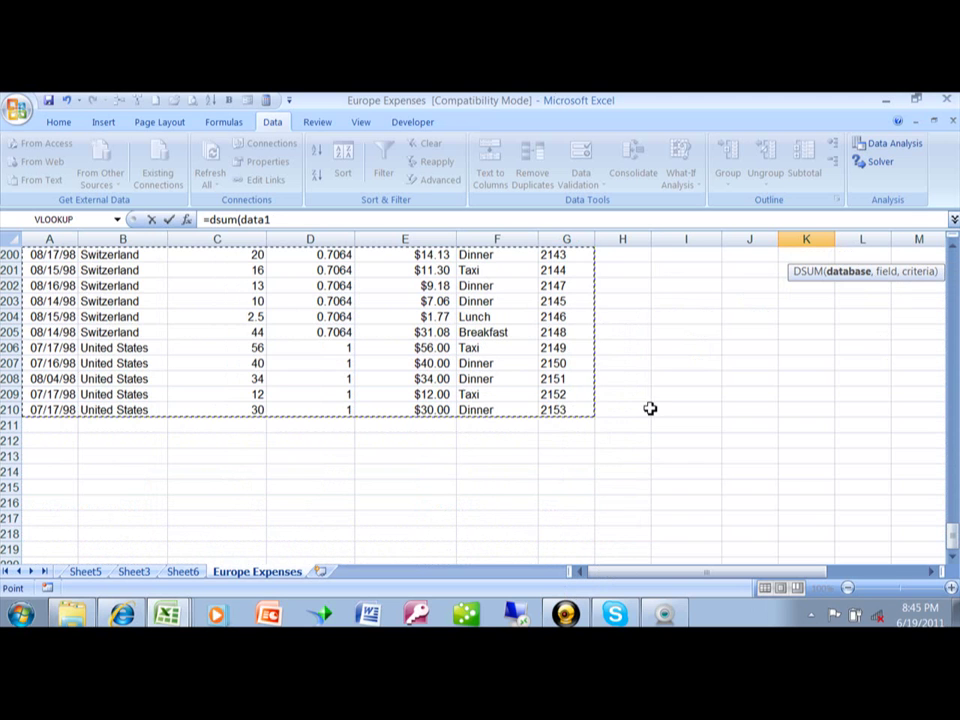
text(,)
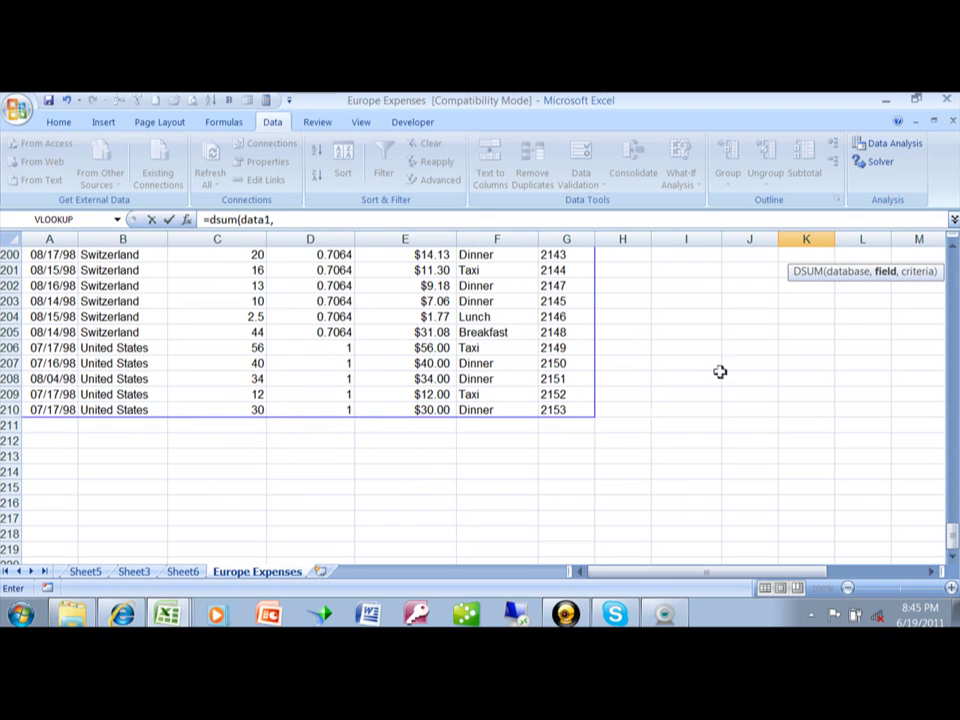
Step: Specify the US Dollar Amount header in E1 as the field argument of the DSUM formula
click(950, 540)
drag(950, 545, 403, 237)
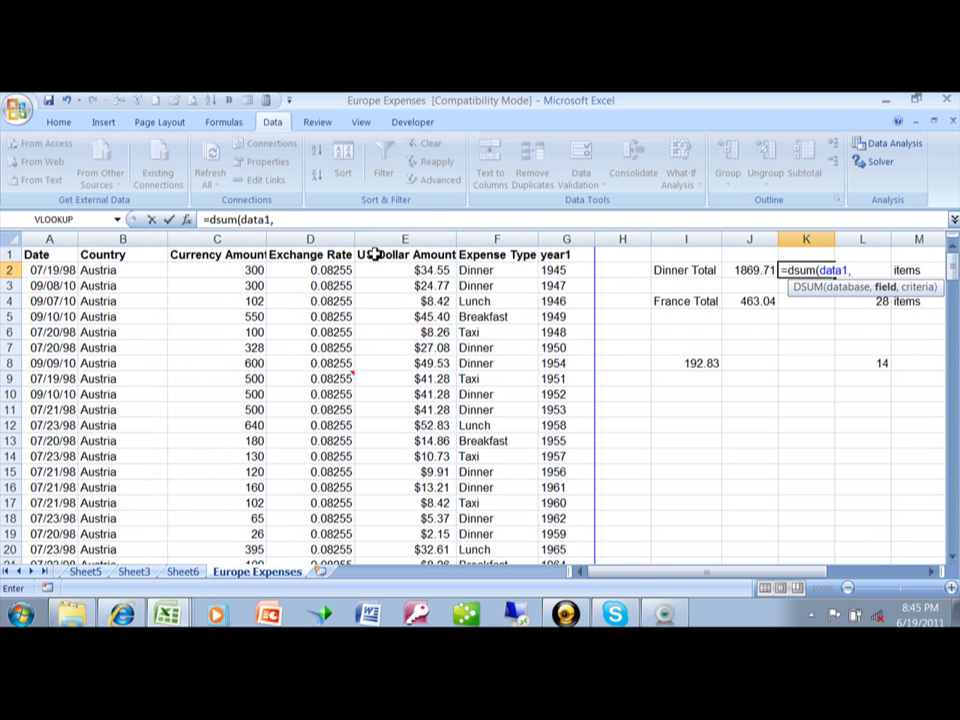
click(373, 254)
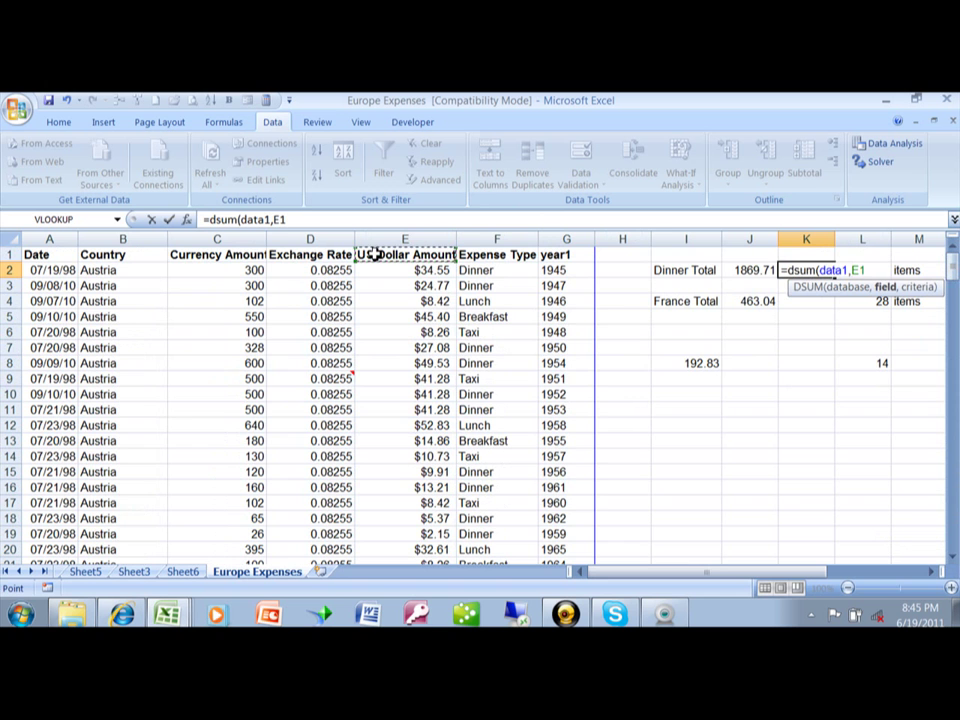
text(,)
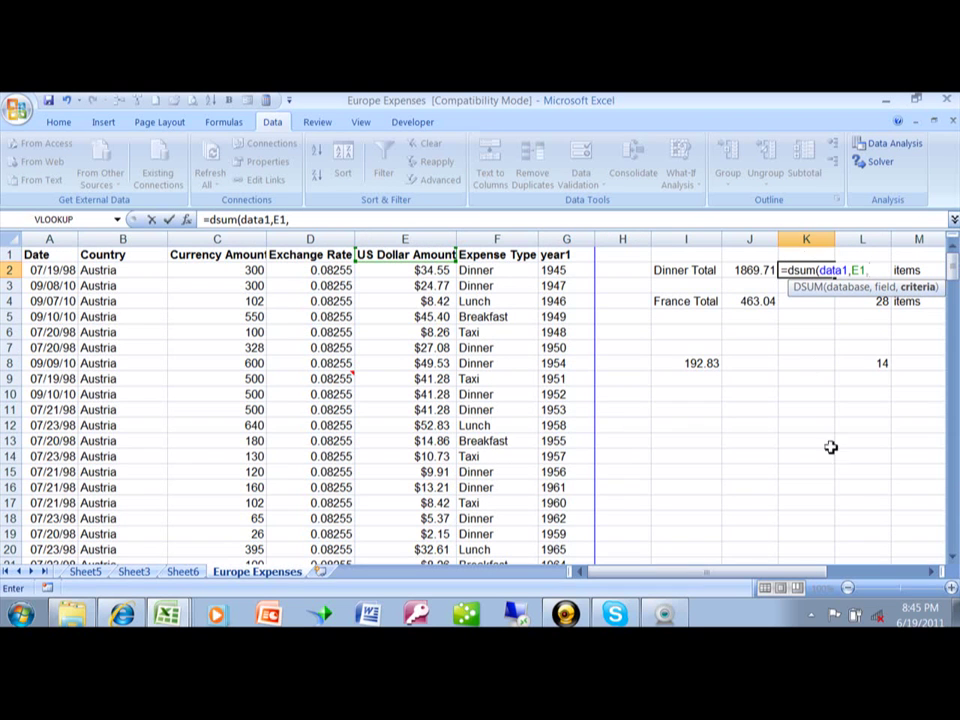
Step: Use O1:U2 as the criteria range and complete the formula =DSUM(data1,E1,O1:U2) in K2
drag(810, 576, 855, 267)
text())
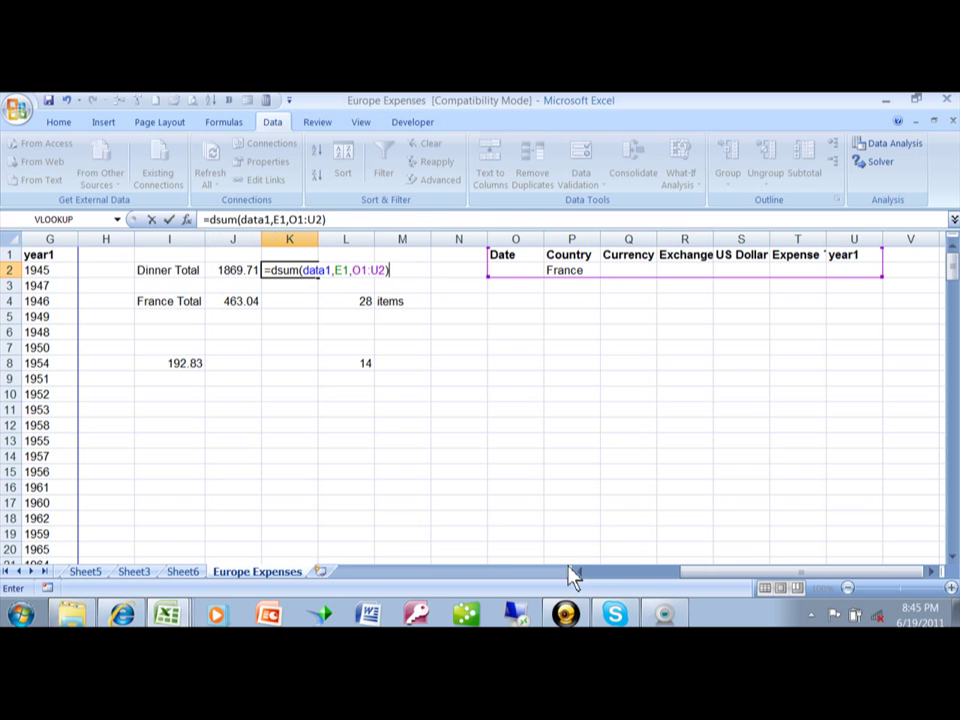
drag(717, 577, 628, 585)
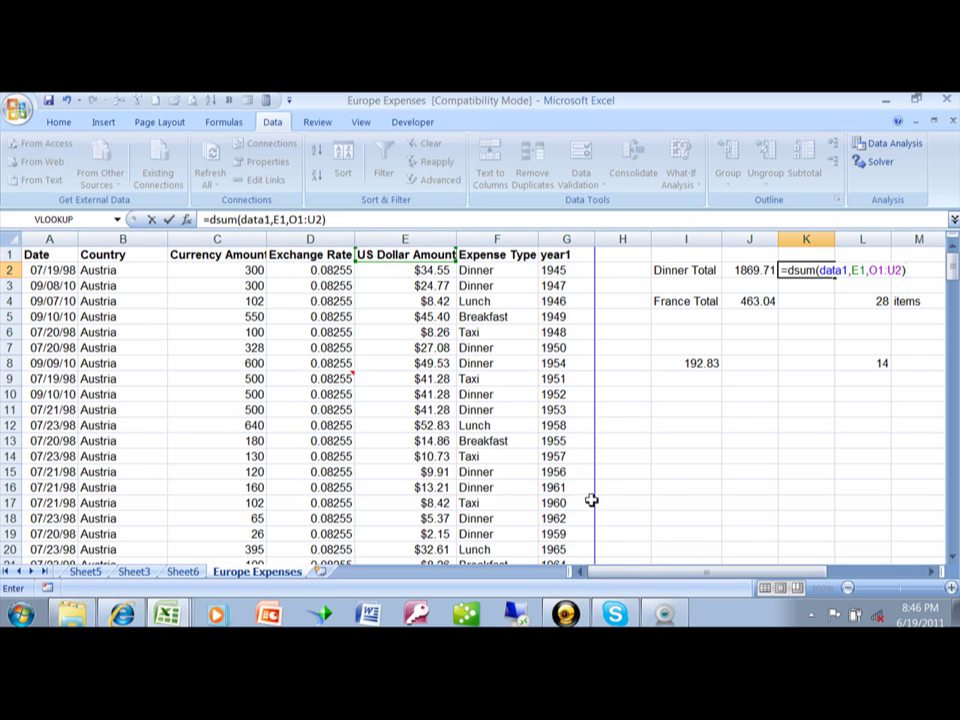
drag(607, 580, 638, 578)
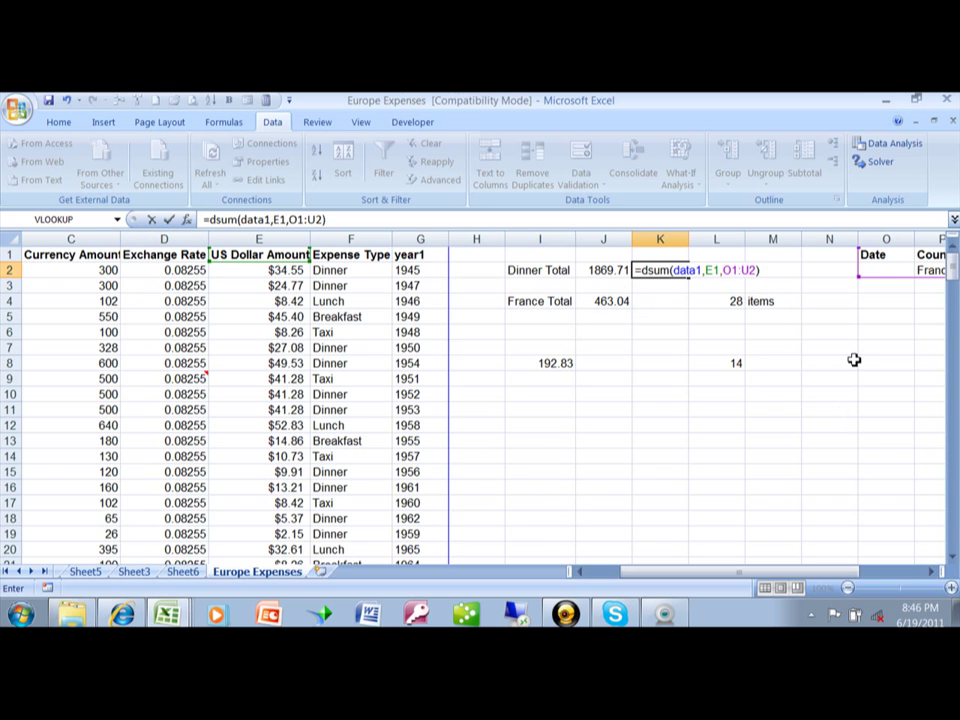
key(Return)
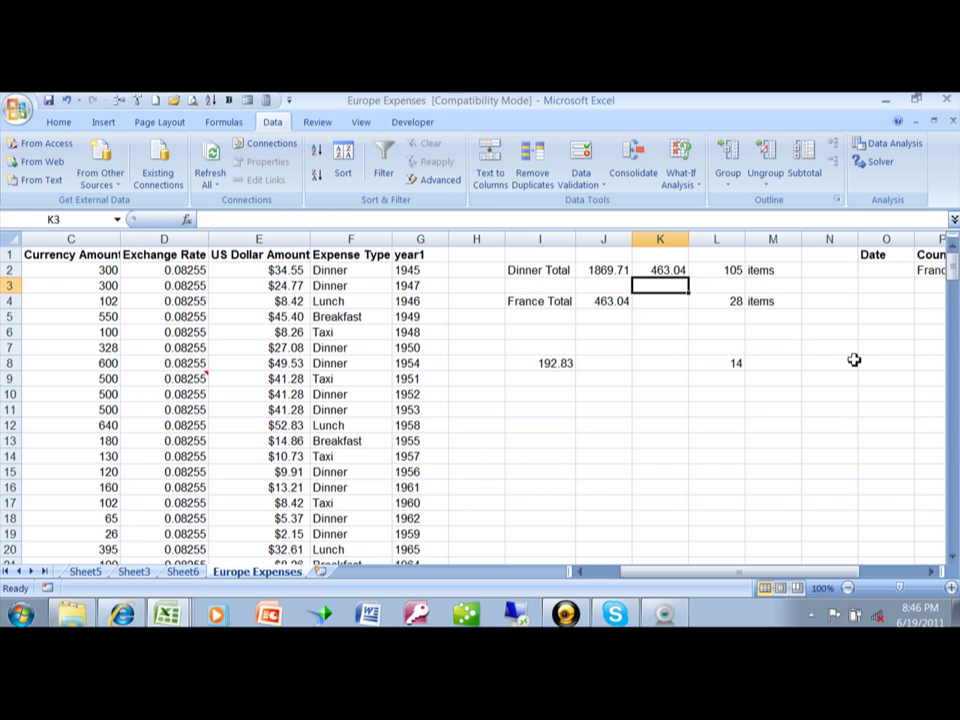
Step: Compare the DSUM result in K2 with the SUMIF France total in J4
key(Up)
key(Down)
key(Down)
key(Left)
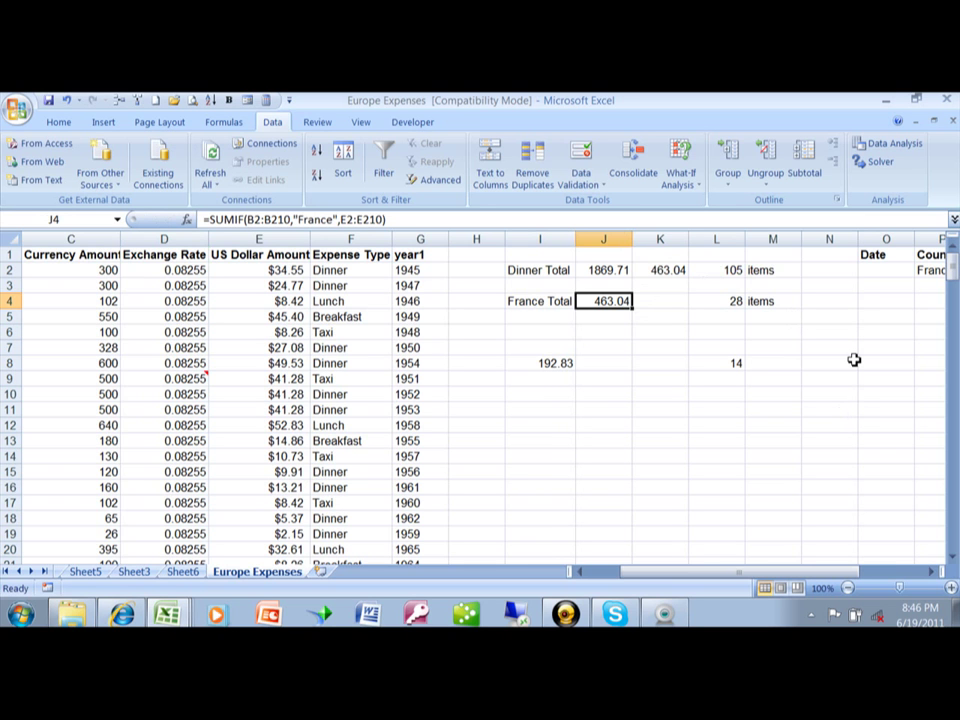
key(Right)
key(Up)
key(Up)
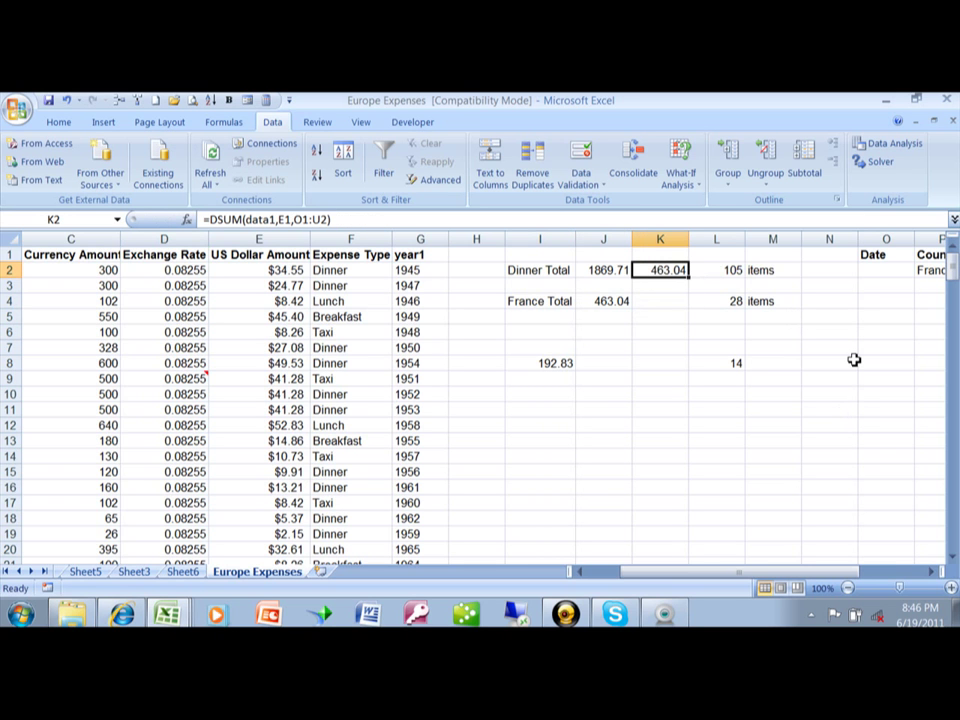
Step: Change the Country criterion in cell P2 to Italy
key(Right)
key(Right)
key(Right)
key(Right)
key(Right)
key(Right)
key(Right)
key(Right)
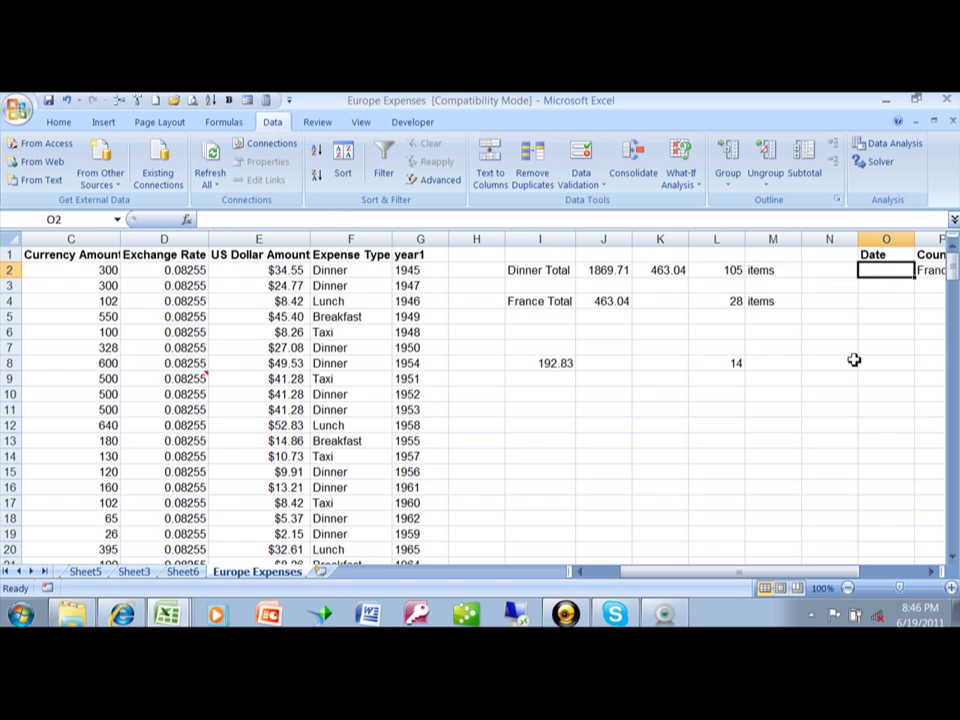
key(Right)
key(Right)
key(Right)
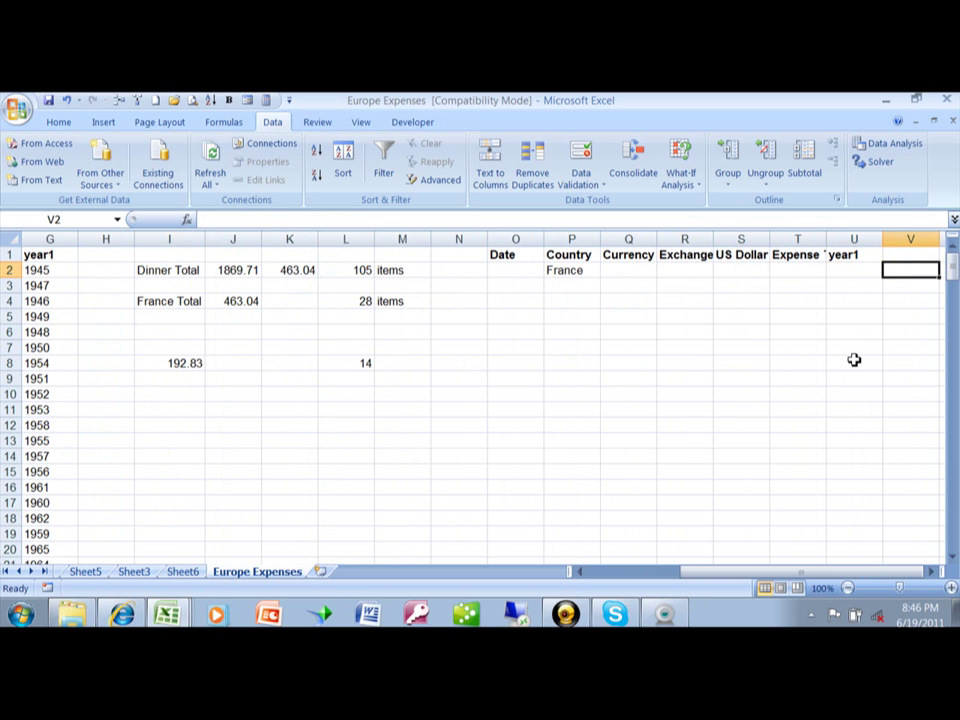
key(Left)
key(Left)
key(Left)
key(Left)
key(Left)
key(Left)
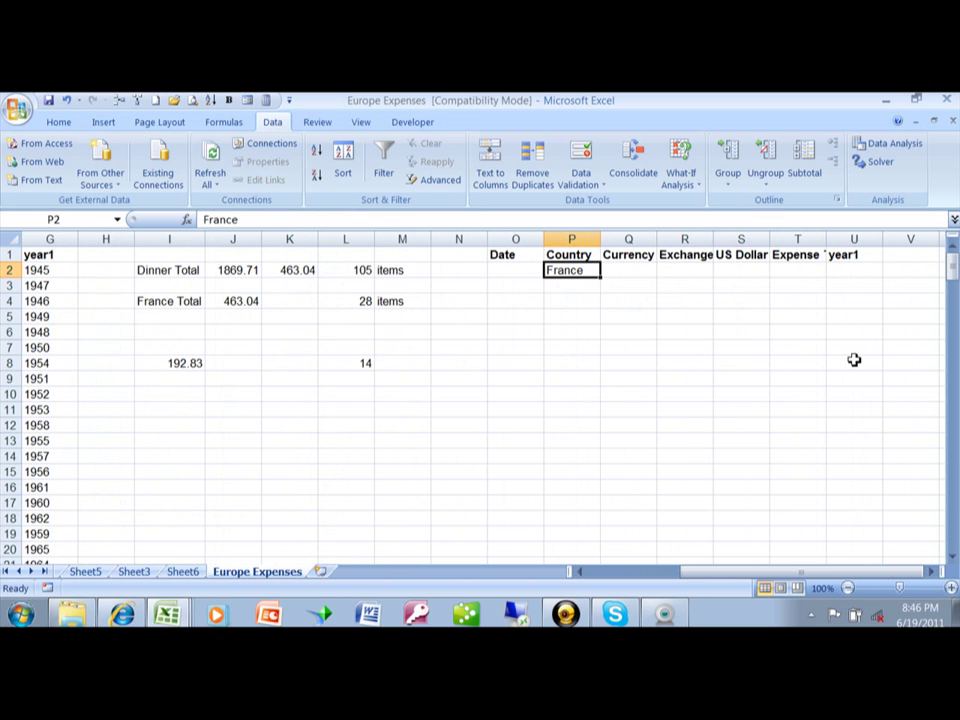
text(Italy)
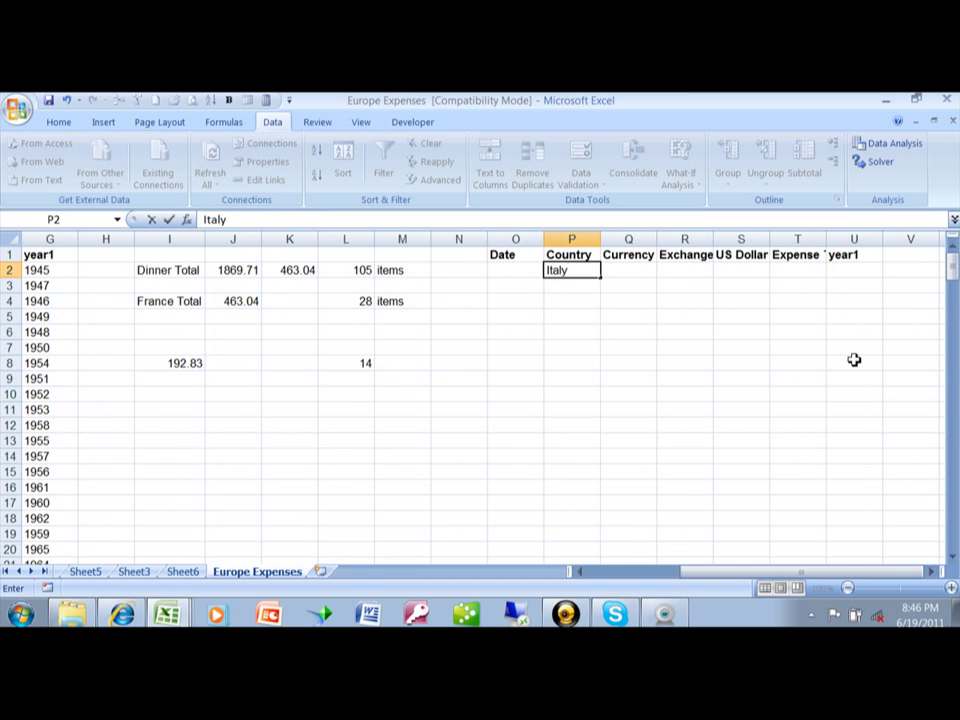
key(Return)
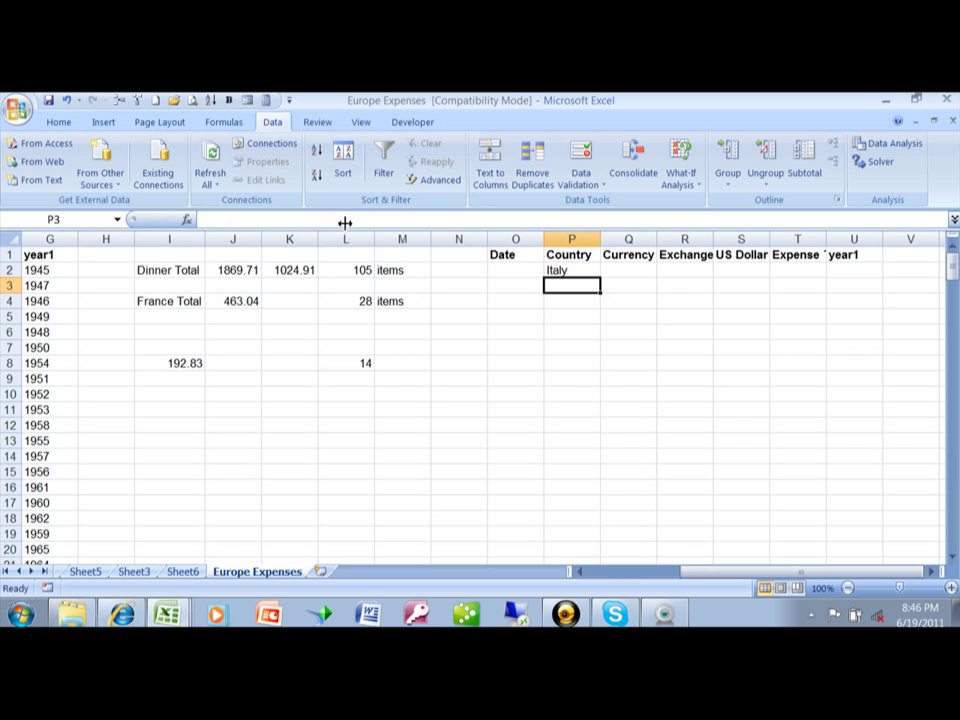
Step: Change the Country criterion in cell P2 to Germany
click(285, 270)
click(572, 270)
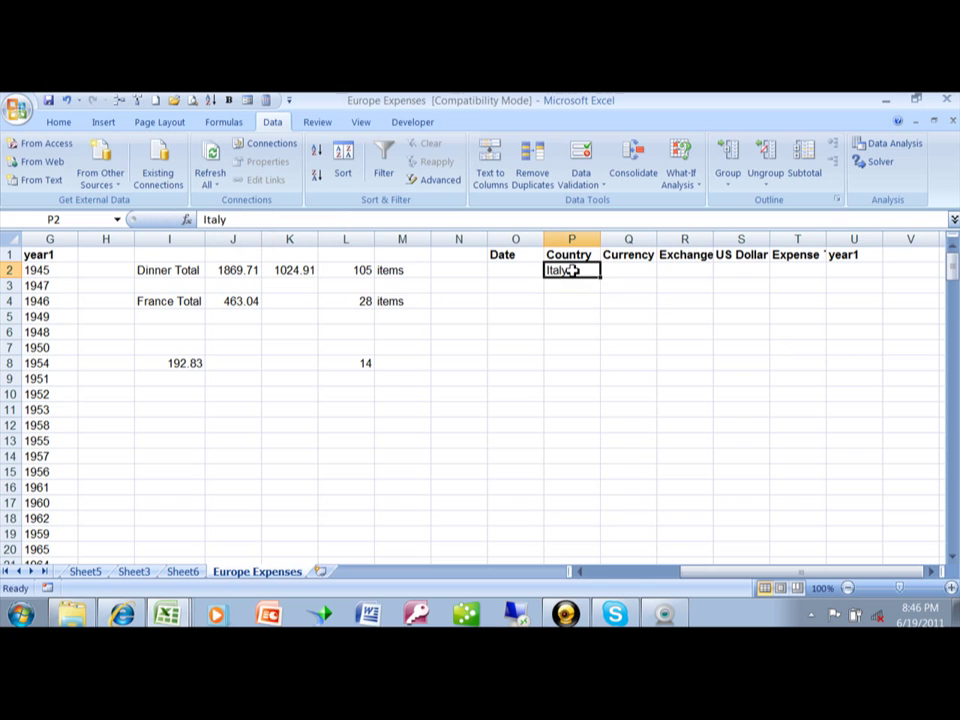
text(Greman)
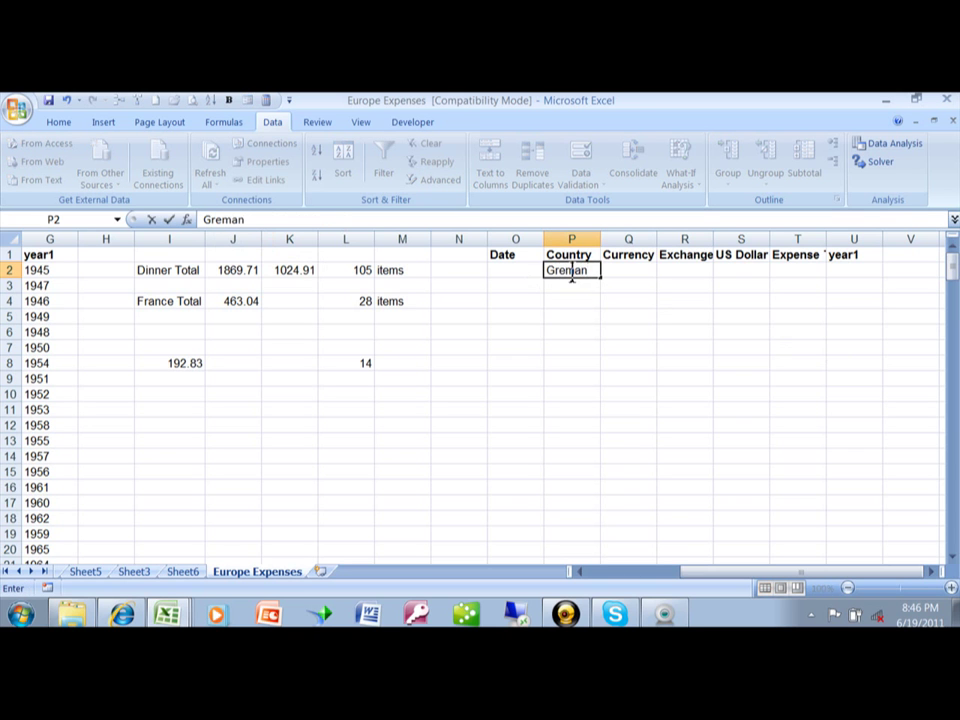
key(BackSpace)
key(BackSpace)
key(BackSpace)
text(erma)
key(Return)
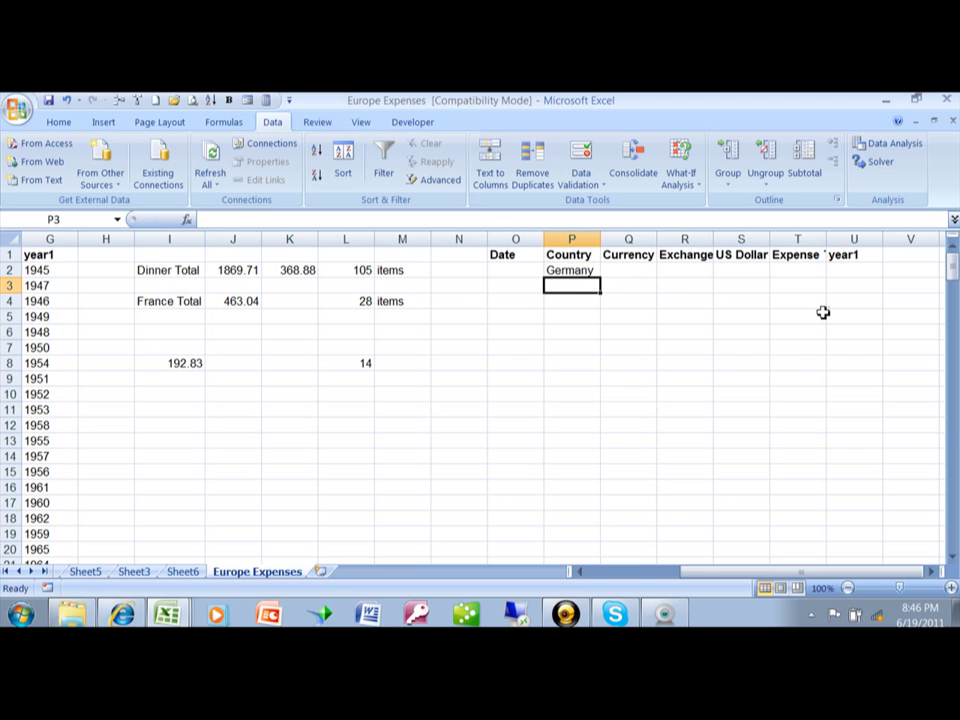
Step: Enter Breakfast as the Expense Type criterion in cell T2 and check the DSUM result in K2
click(806, 274)
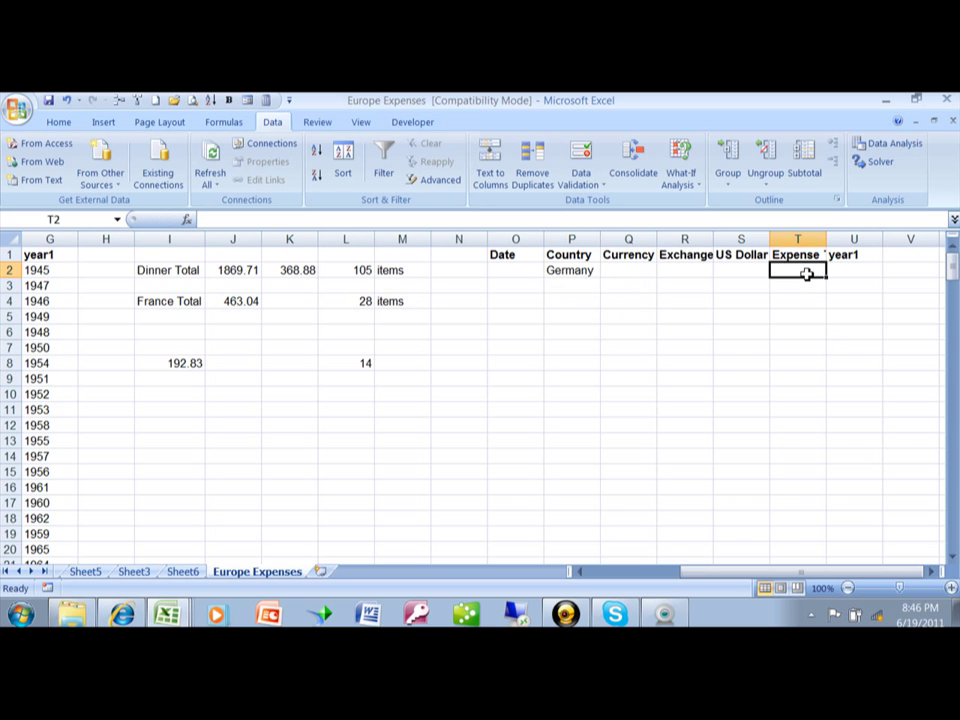
text(Brea)
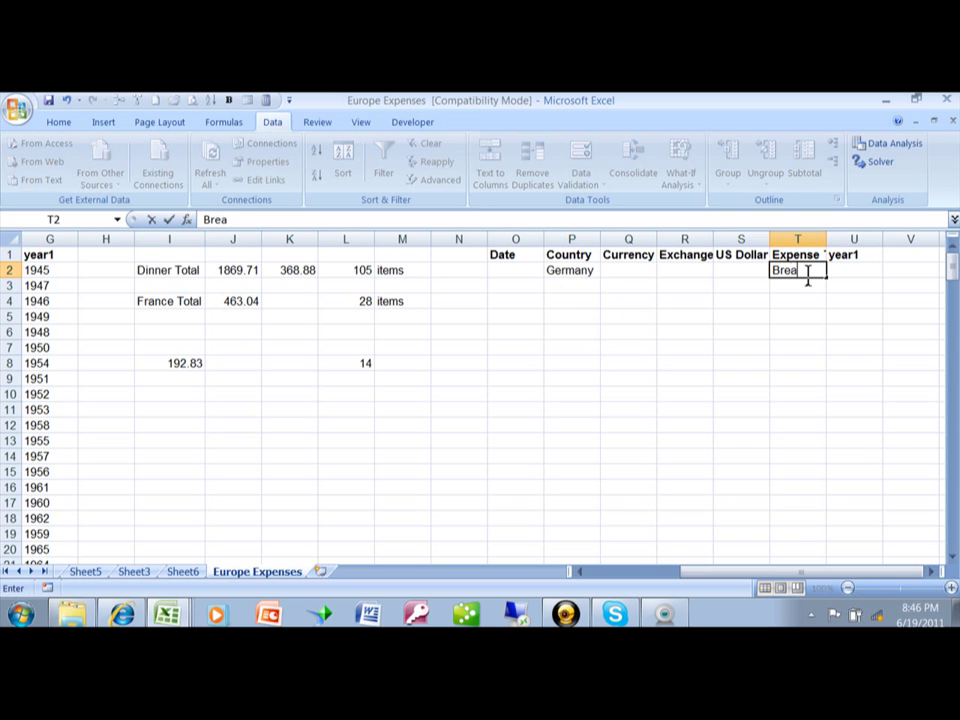
text(kfast)
key(Return)
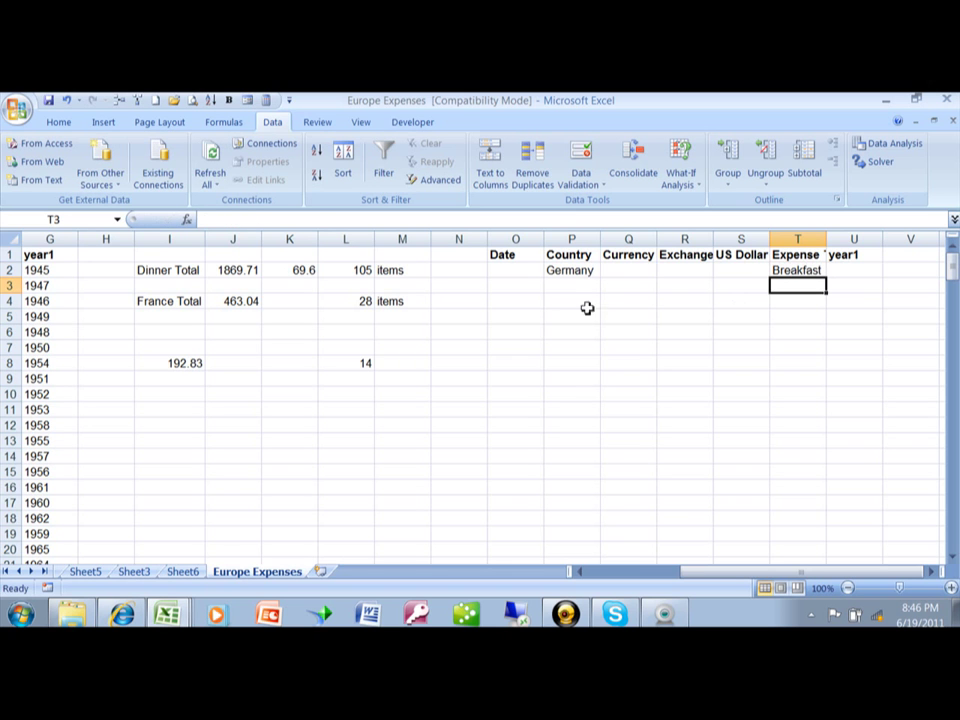
click(289, 270)
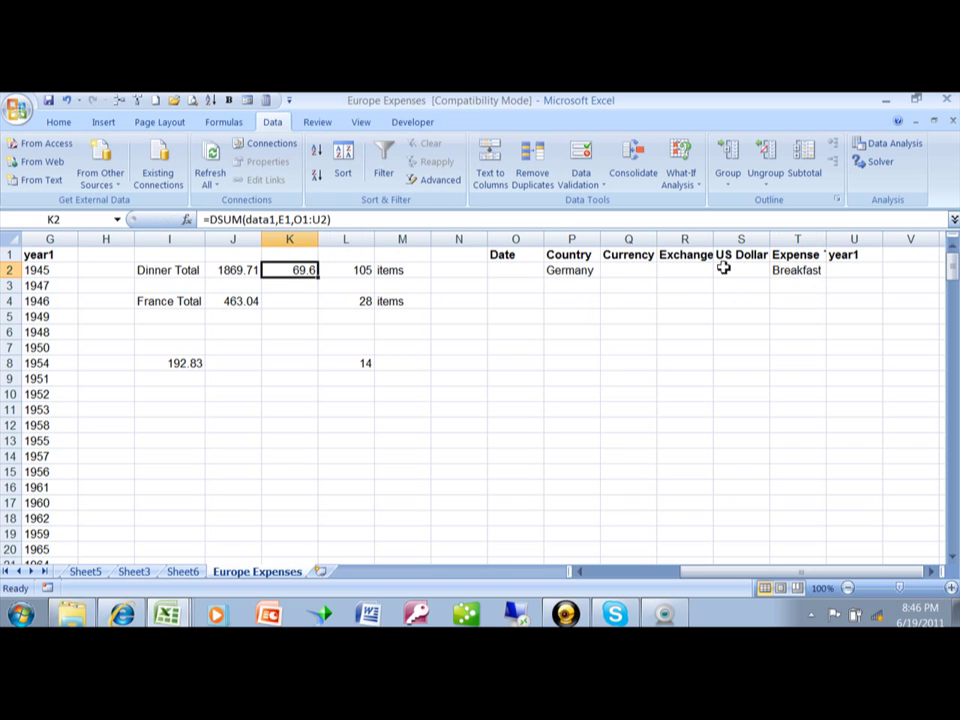
Step: Set the Expense Type criterion in cell T2 to Dinner and check the DSUM result in K2
click(786, 268)
text(Dinner)
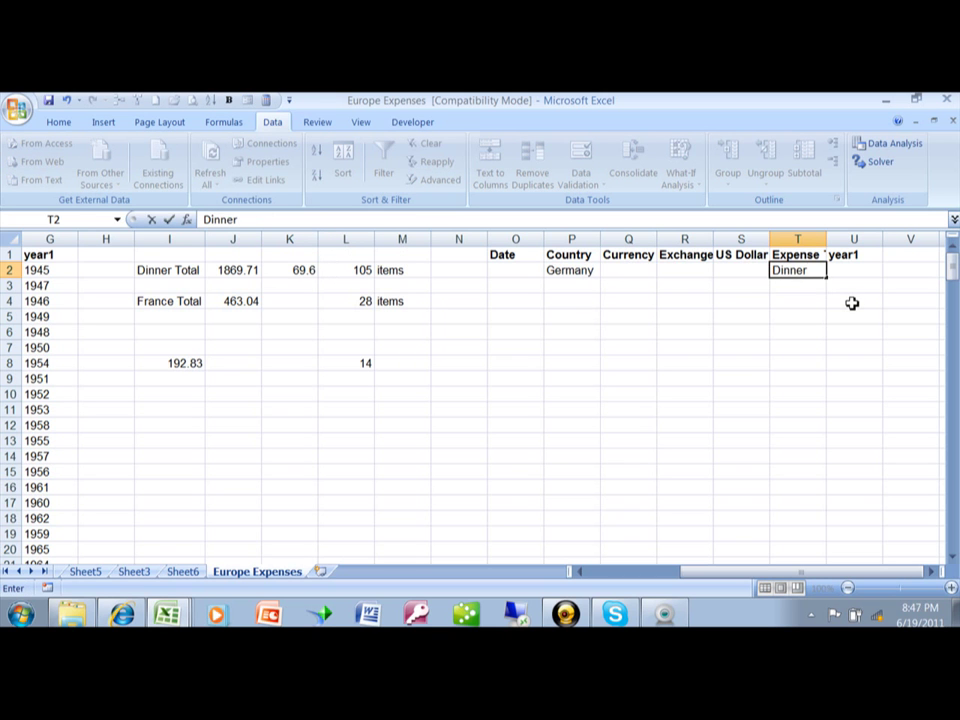
key(Return)
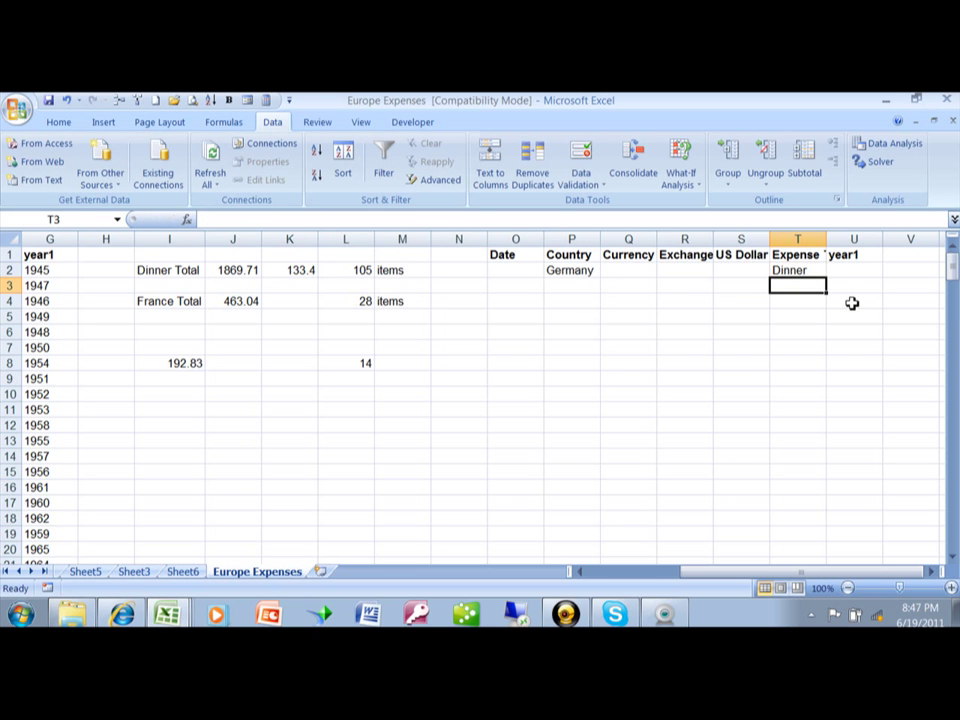
click(280, 270)
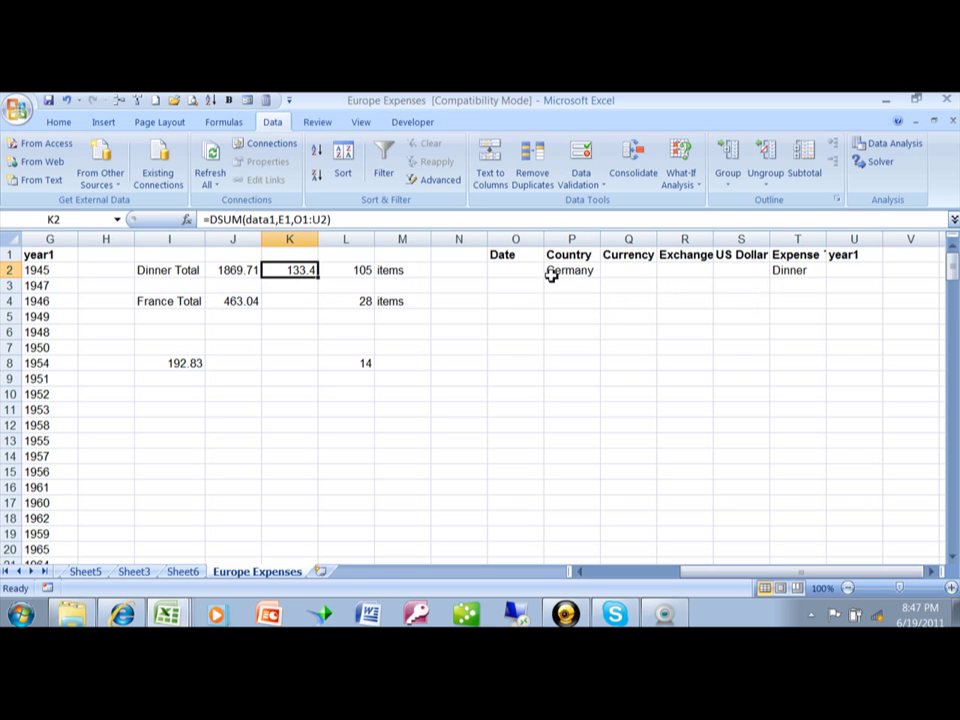
Step: Add the criterion >20 under US Dollar Amount in cell S2 and check the DSUM result in K2
click(748, 270)
text(>20)
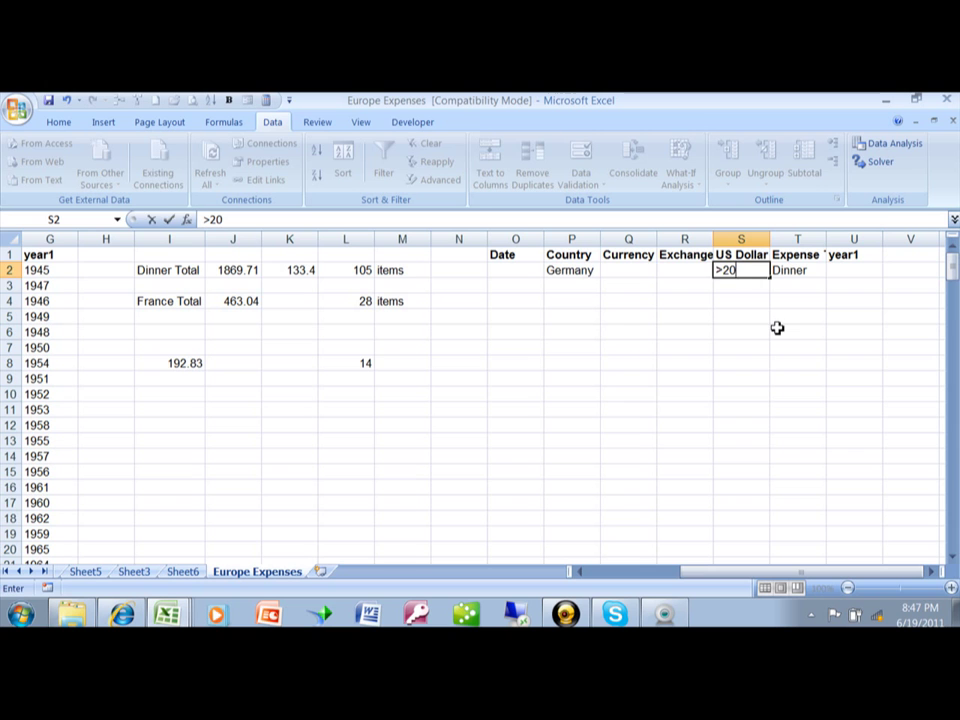
key(Return)
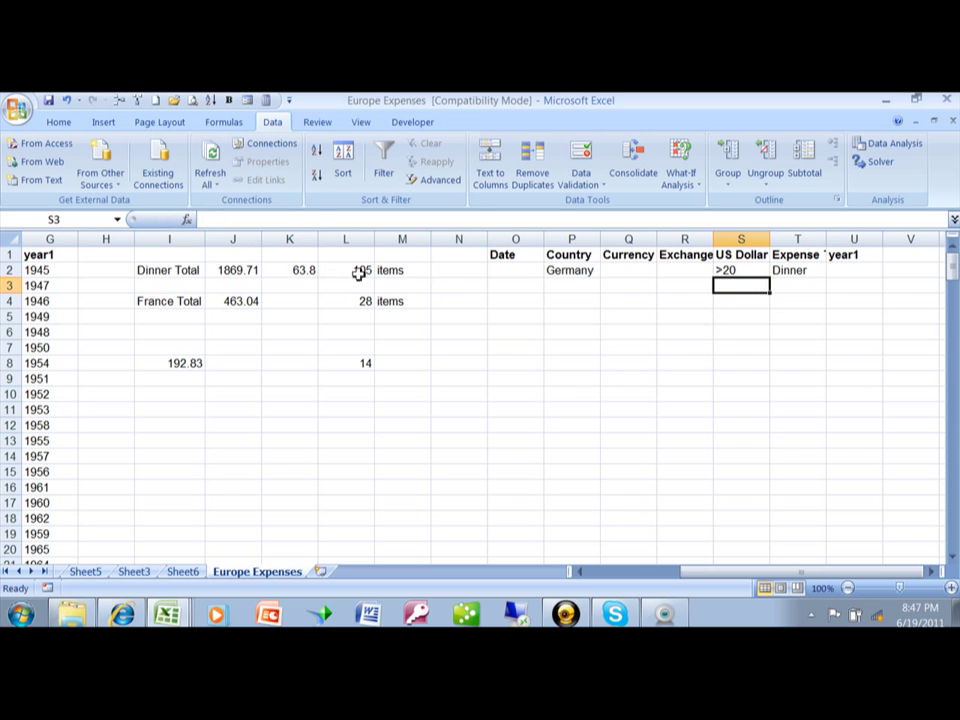
click(303, 270)
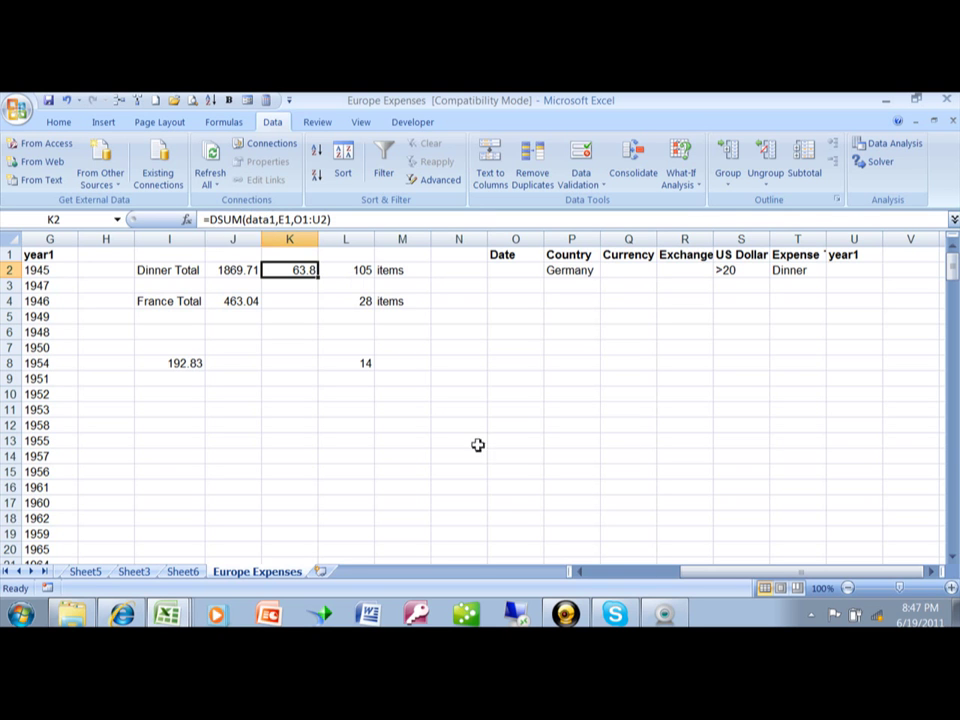
Step: Review the DSUM formula in K2 against its data table, the E1 field header and the O1:U2 criteria range
drag(718, 579, 554, 543)
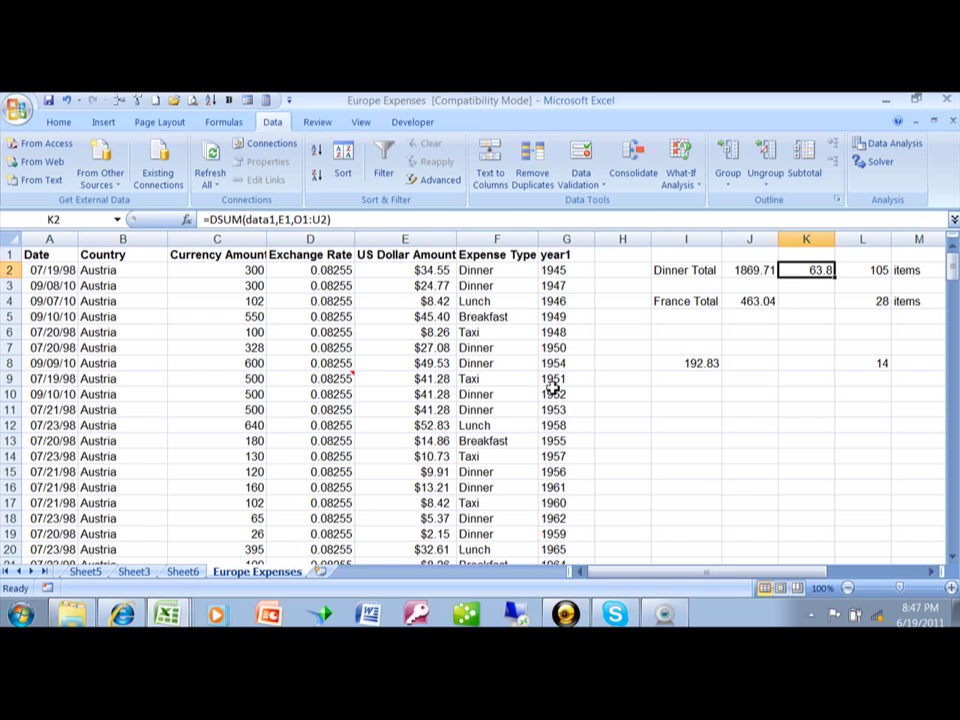
drag(733, 582, 782, 574)
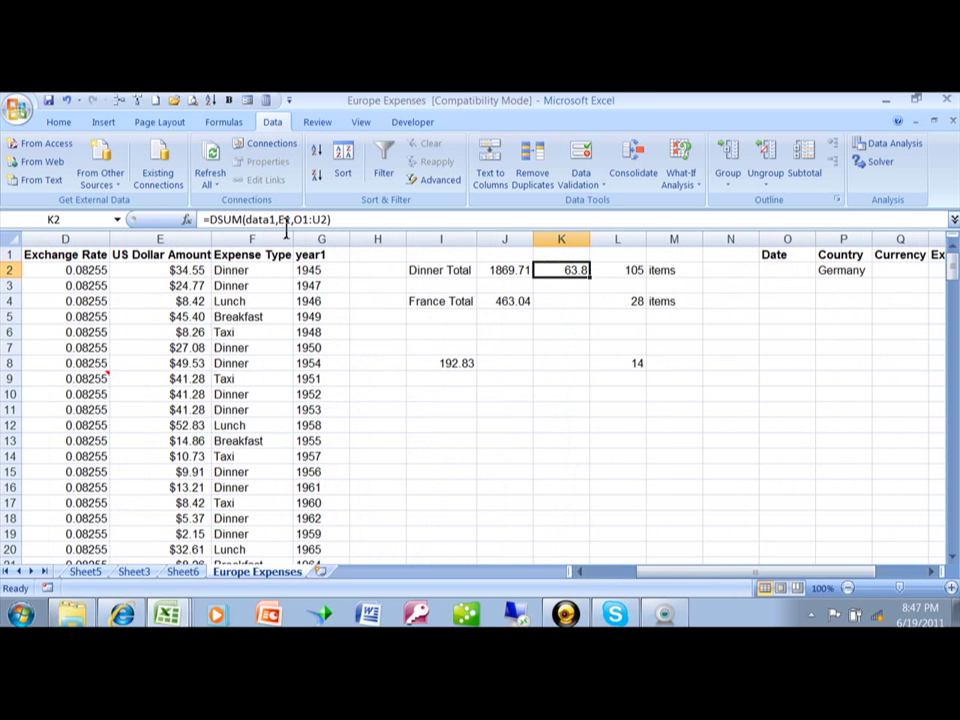
click(160, 256)
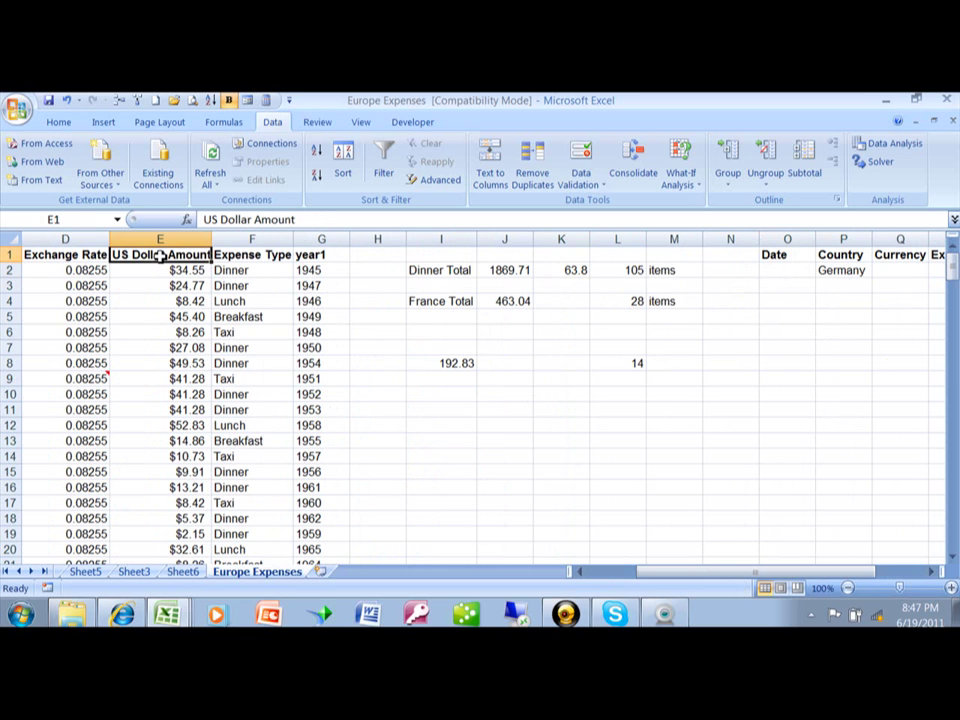
click(576, 270)
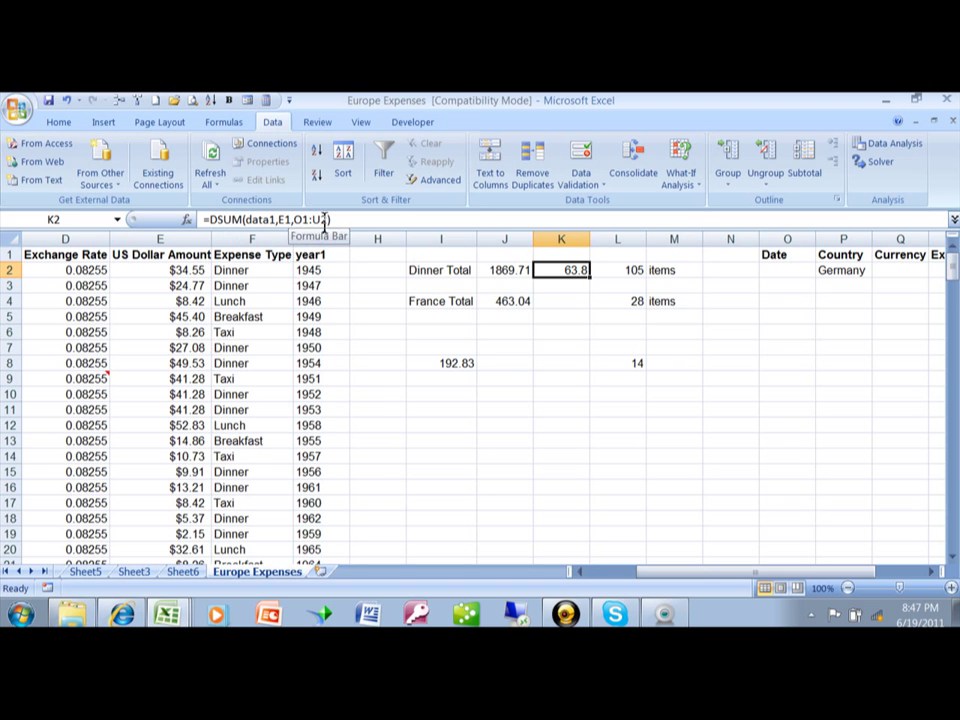
drag(756, 571, 803, 571)
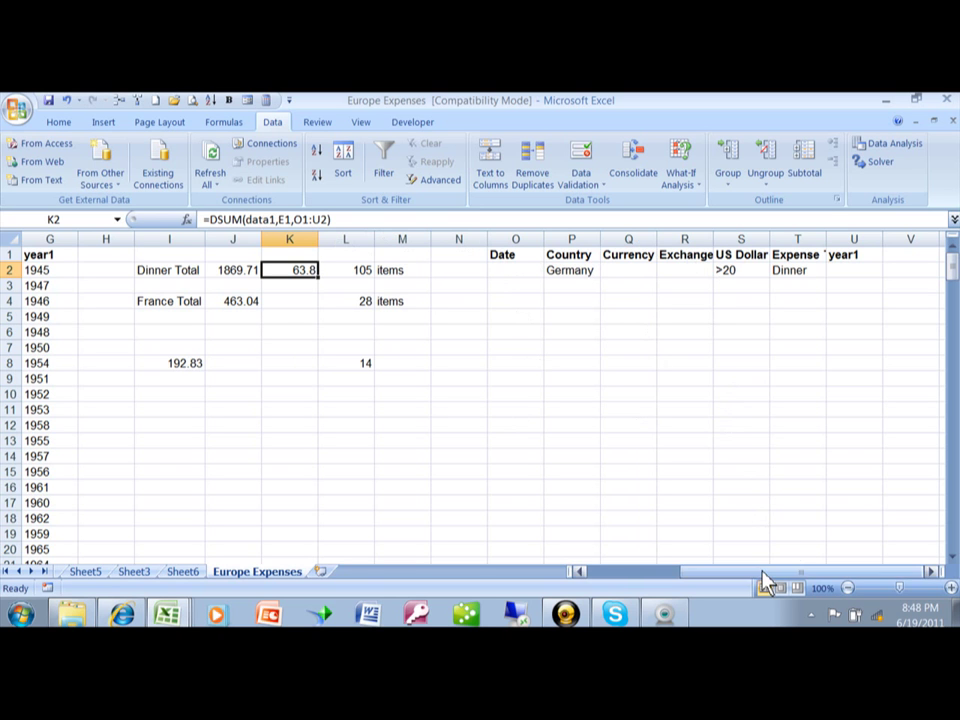
drag(765, 575, 639, 591)
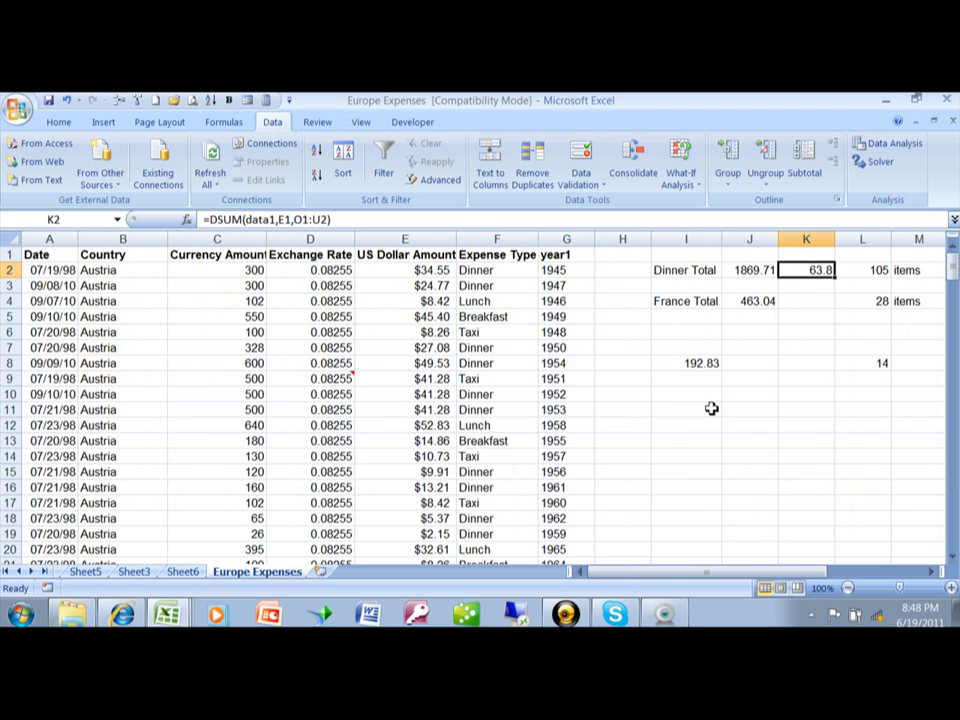